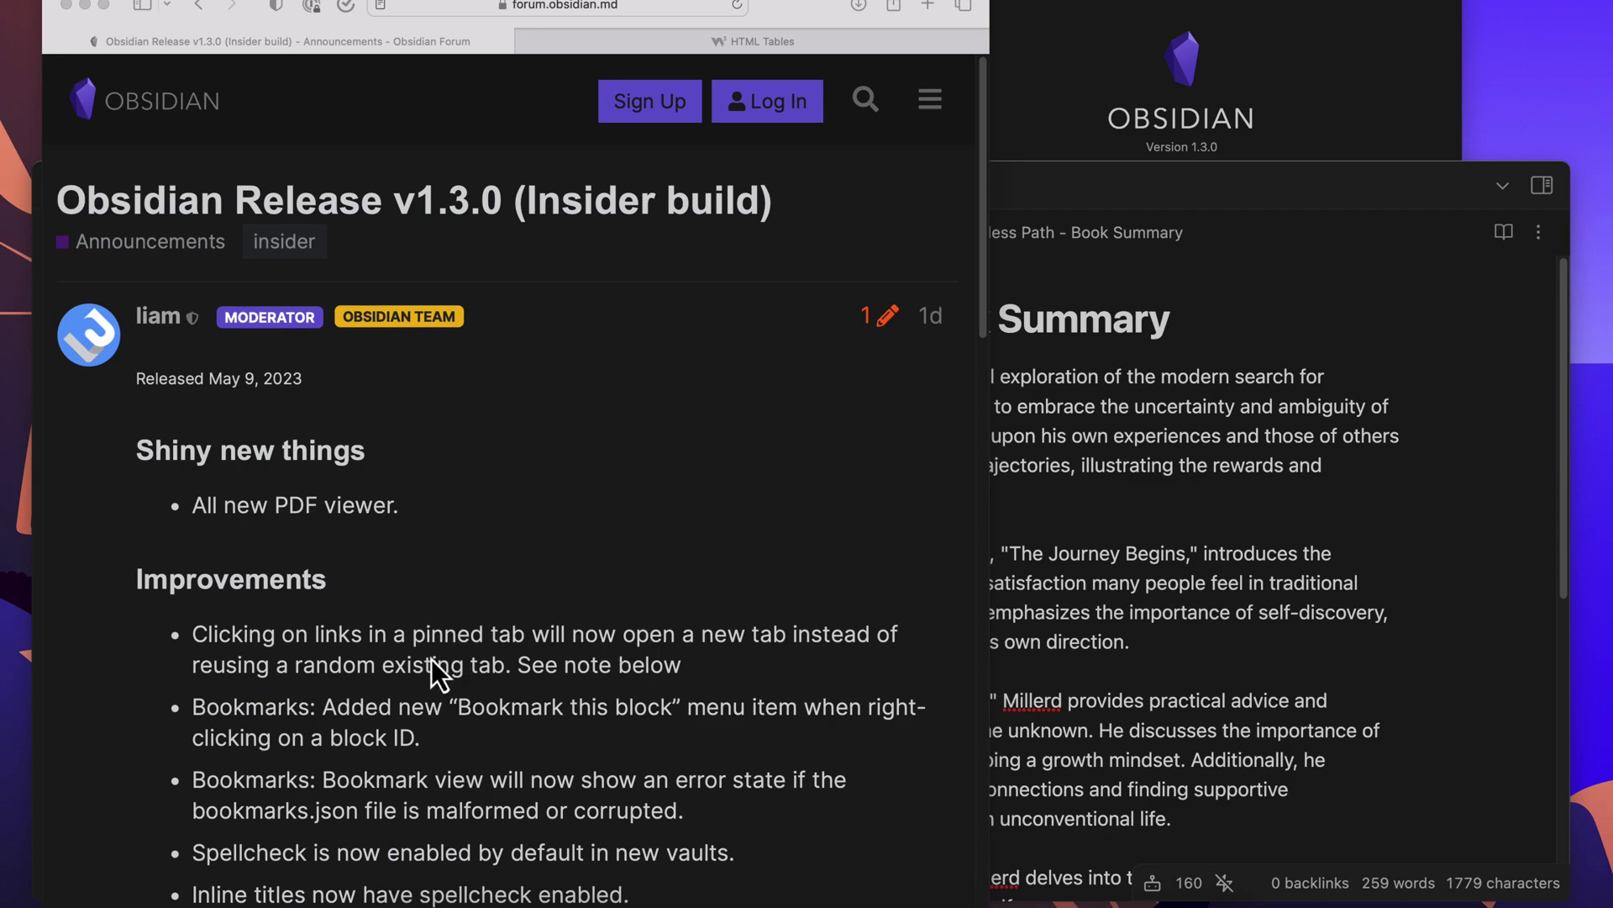
Scroll the Obsidian 1.3.0 release notes down to the HTML table-to-markdown paste improvement
scroll(431, 664, down, 1)
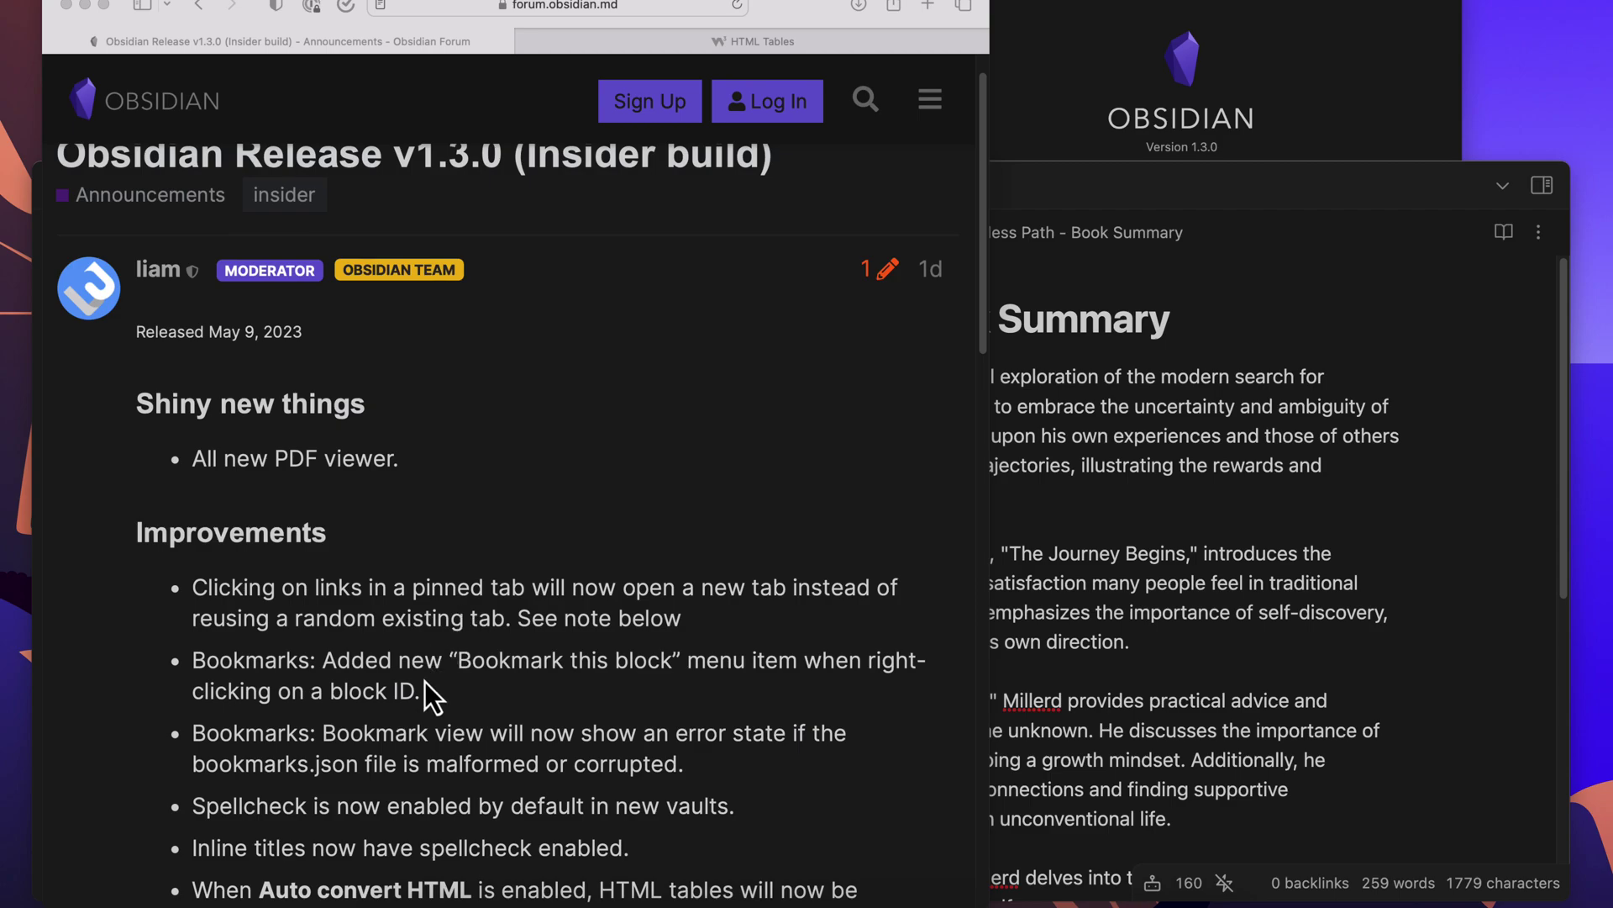
scroll(554, 662, down, 5)
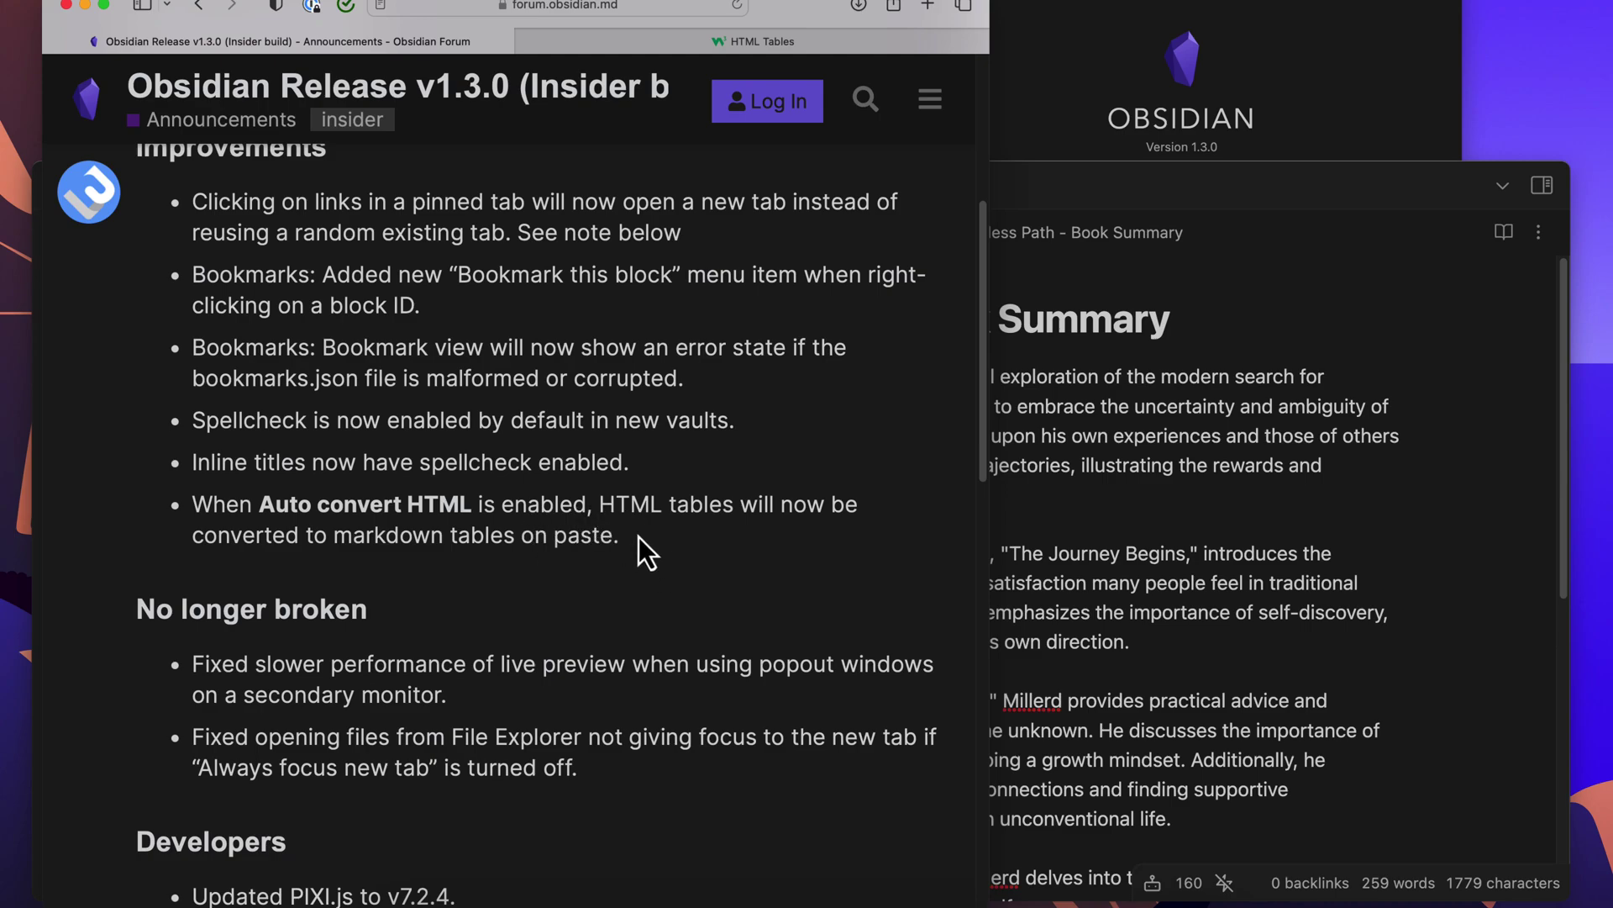
Bookmark the note's second paragraph as a block, checking the path ends in ^418d31
click(1090, 181)
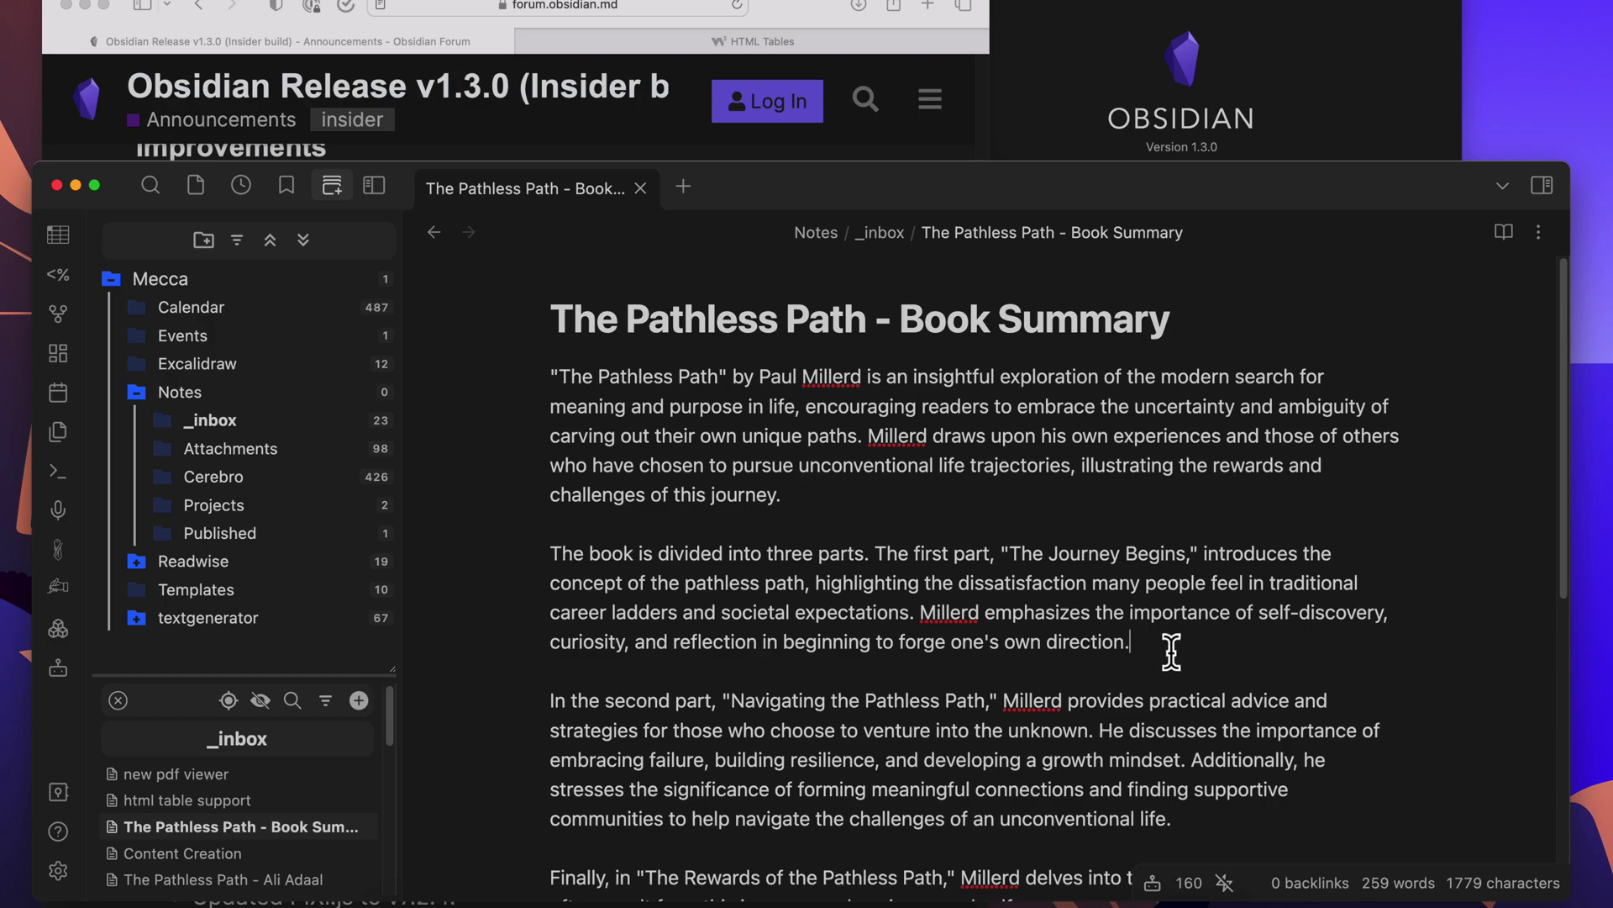
drag(1126, 643, 550, 558)
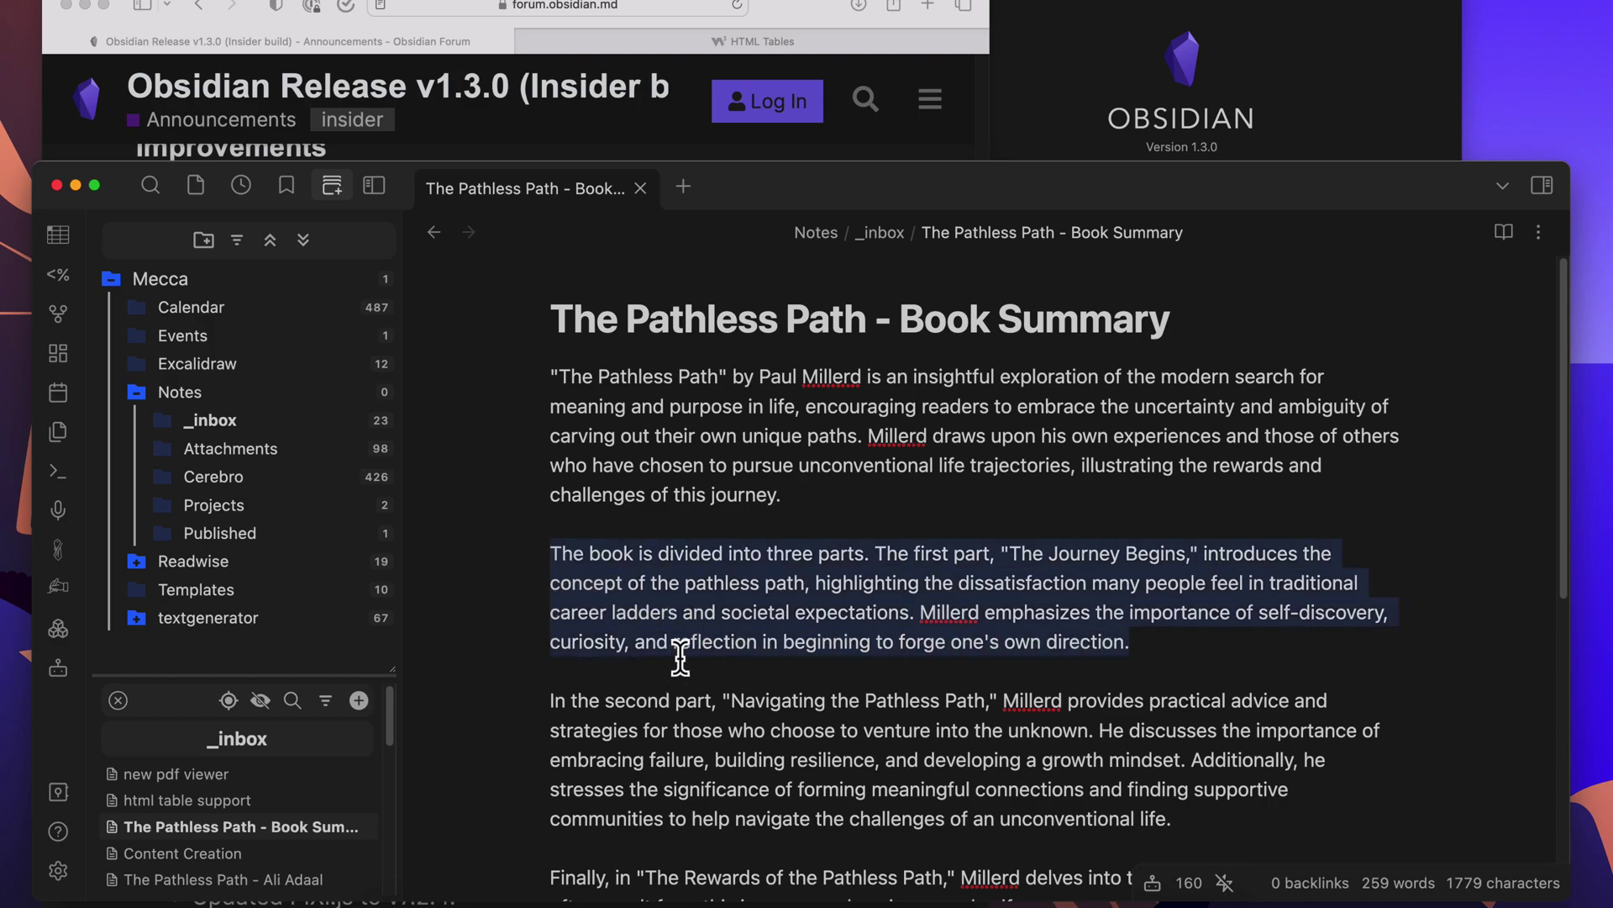
right_click(699, 556)
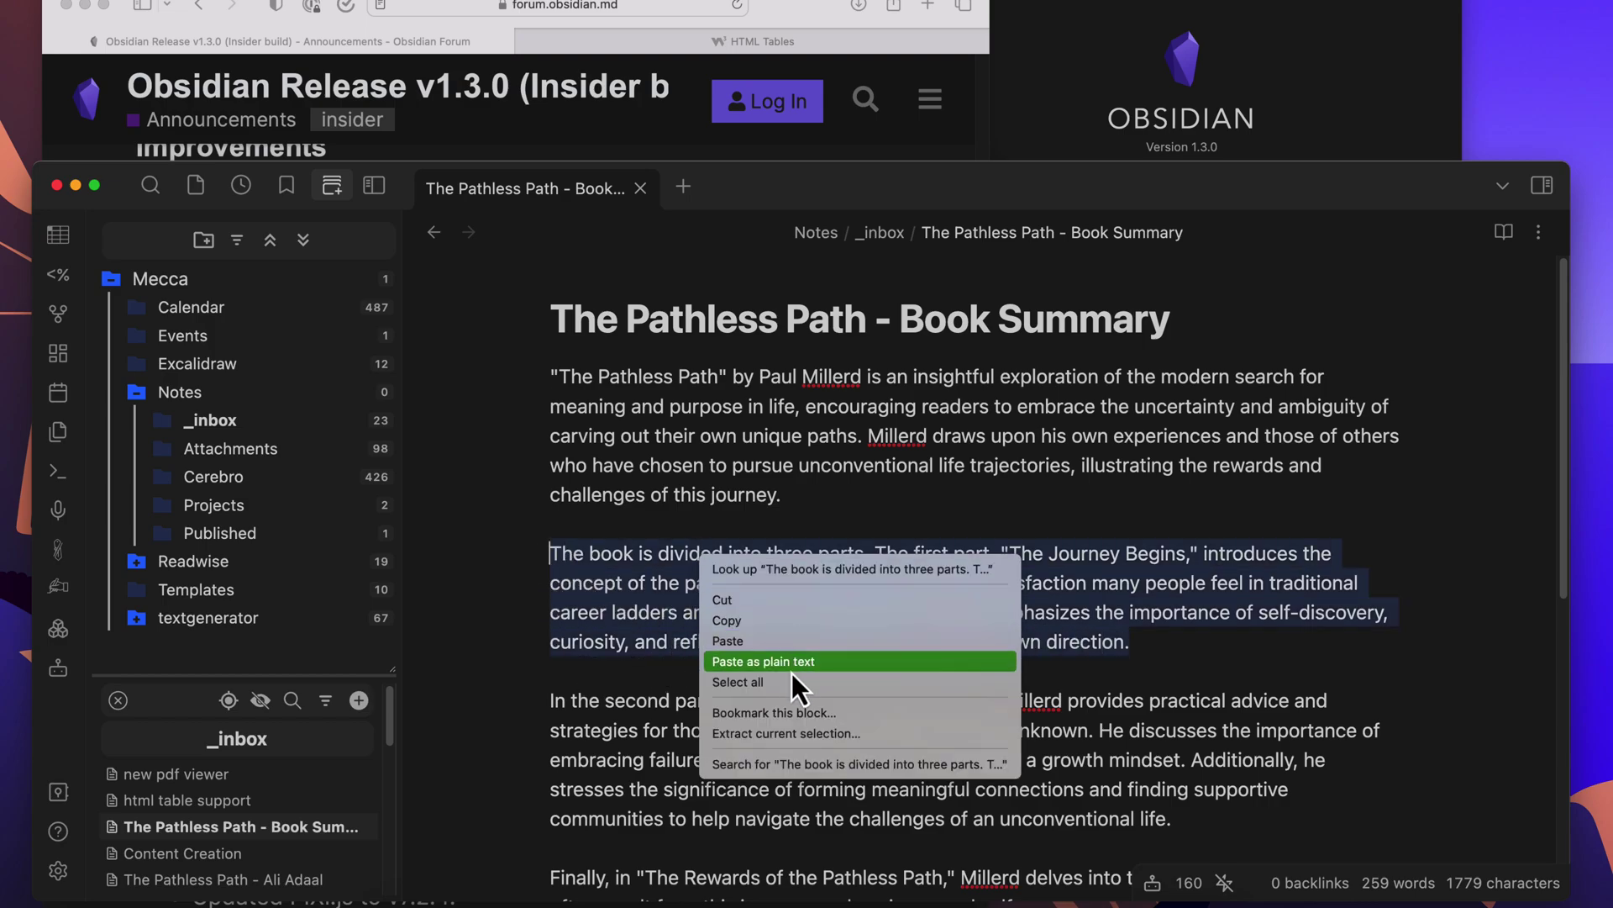
click(790, 716)
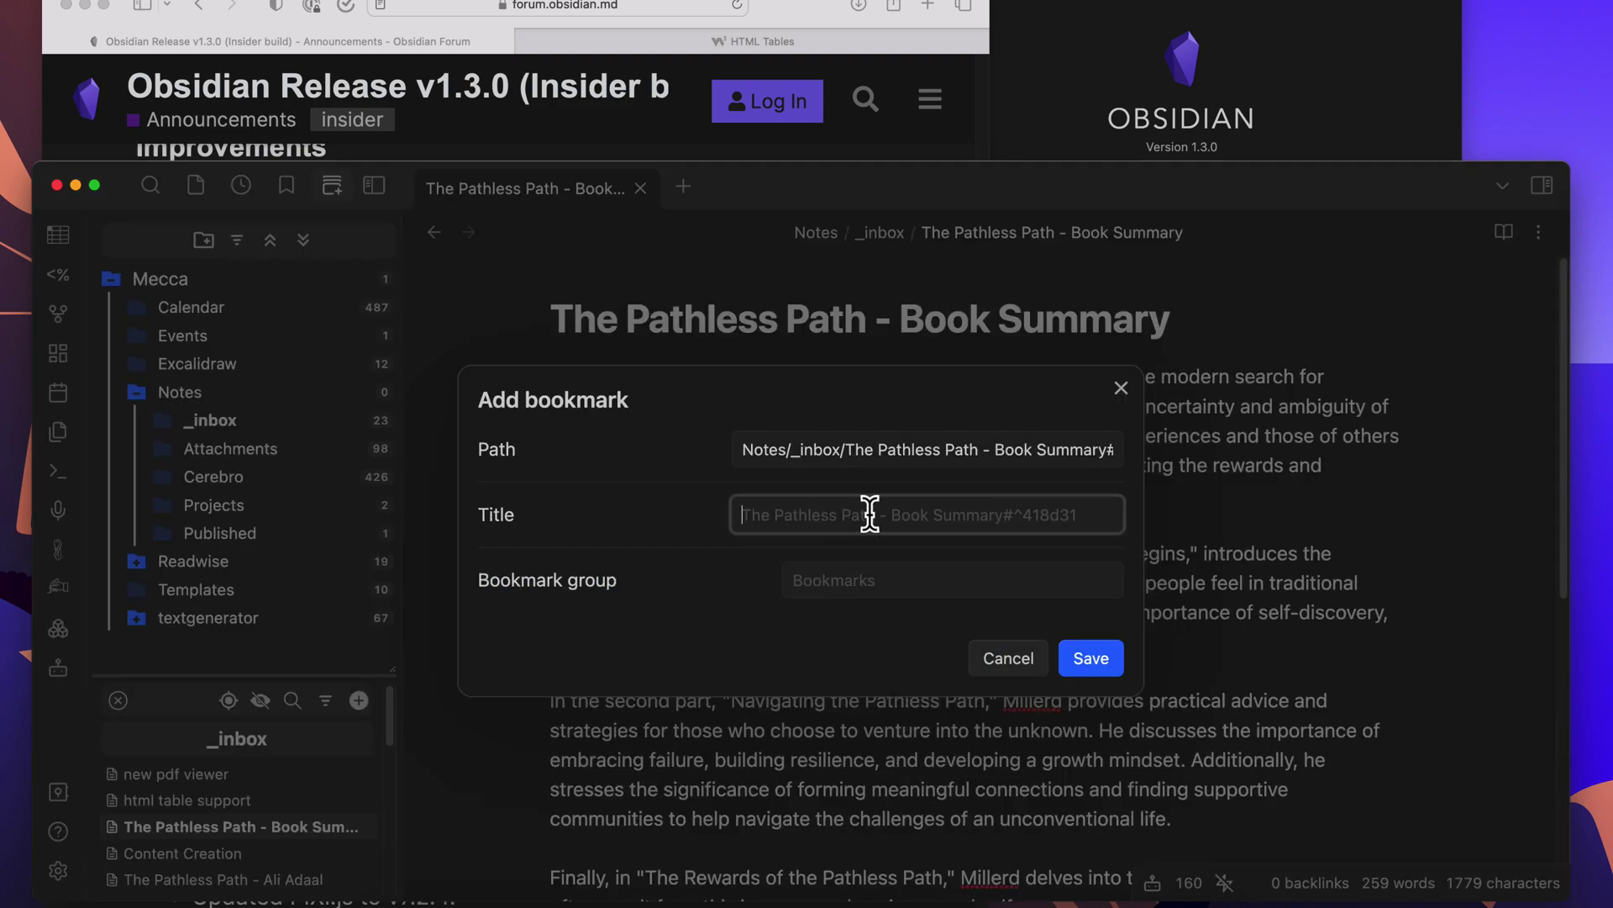
click(872, 579)
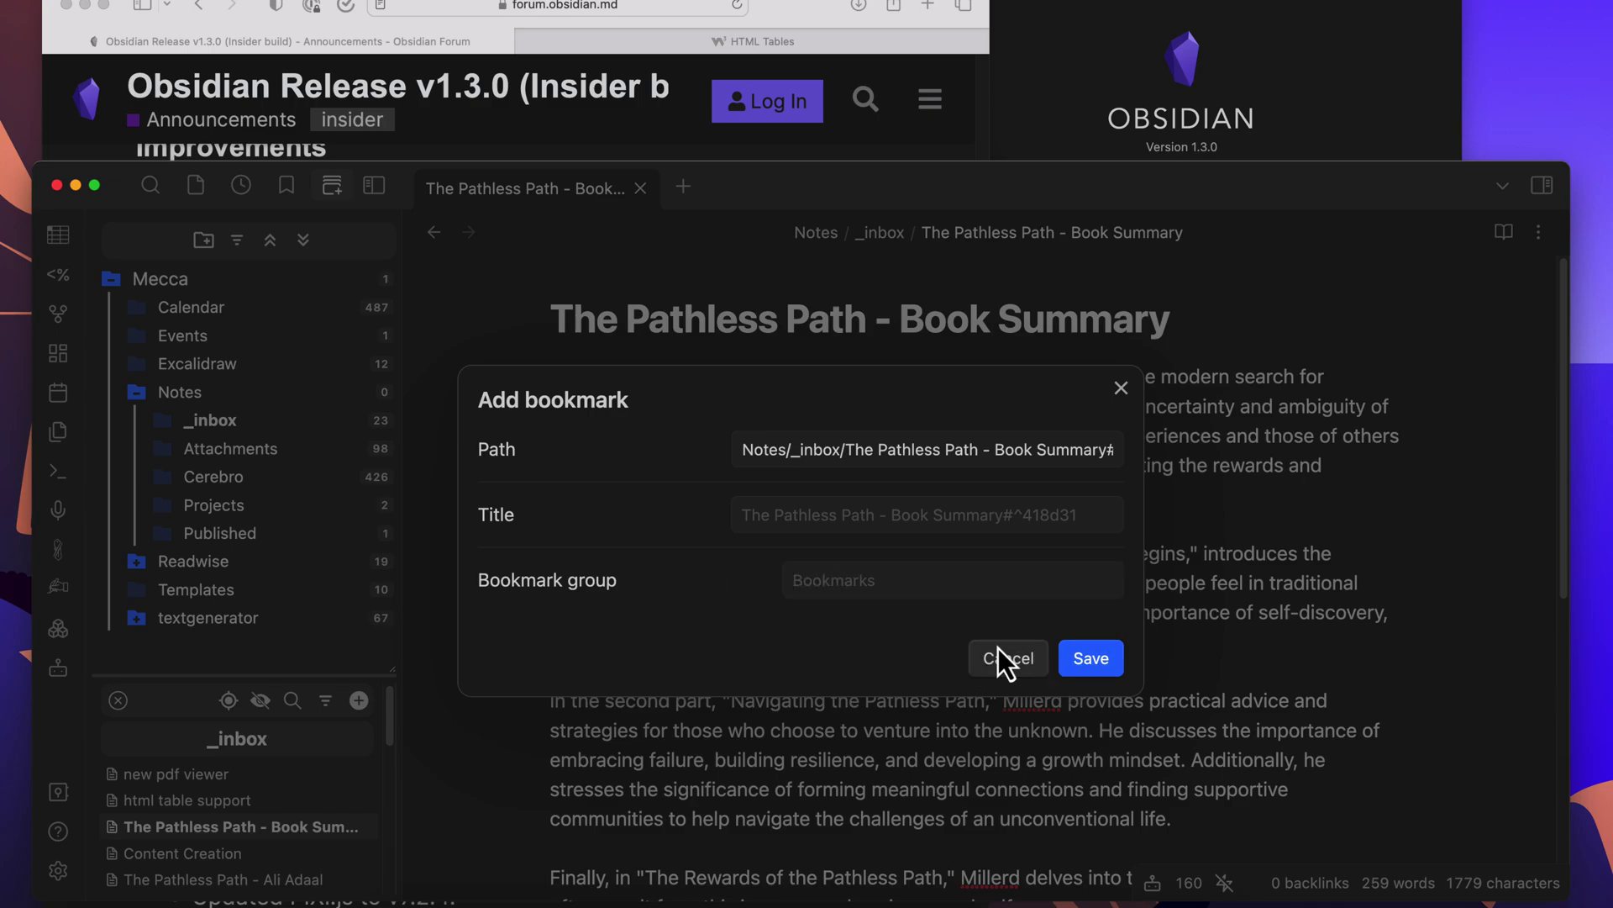
click(1054, 451)
drag(1064, 451, 1127, 458)
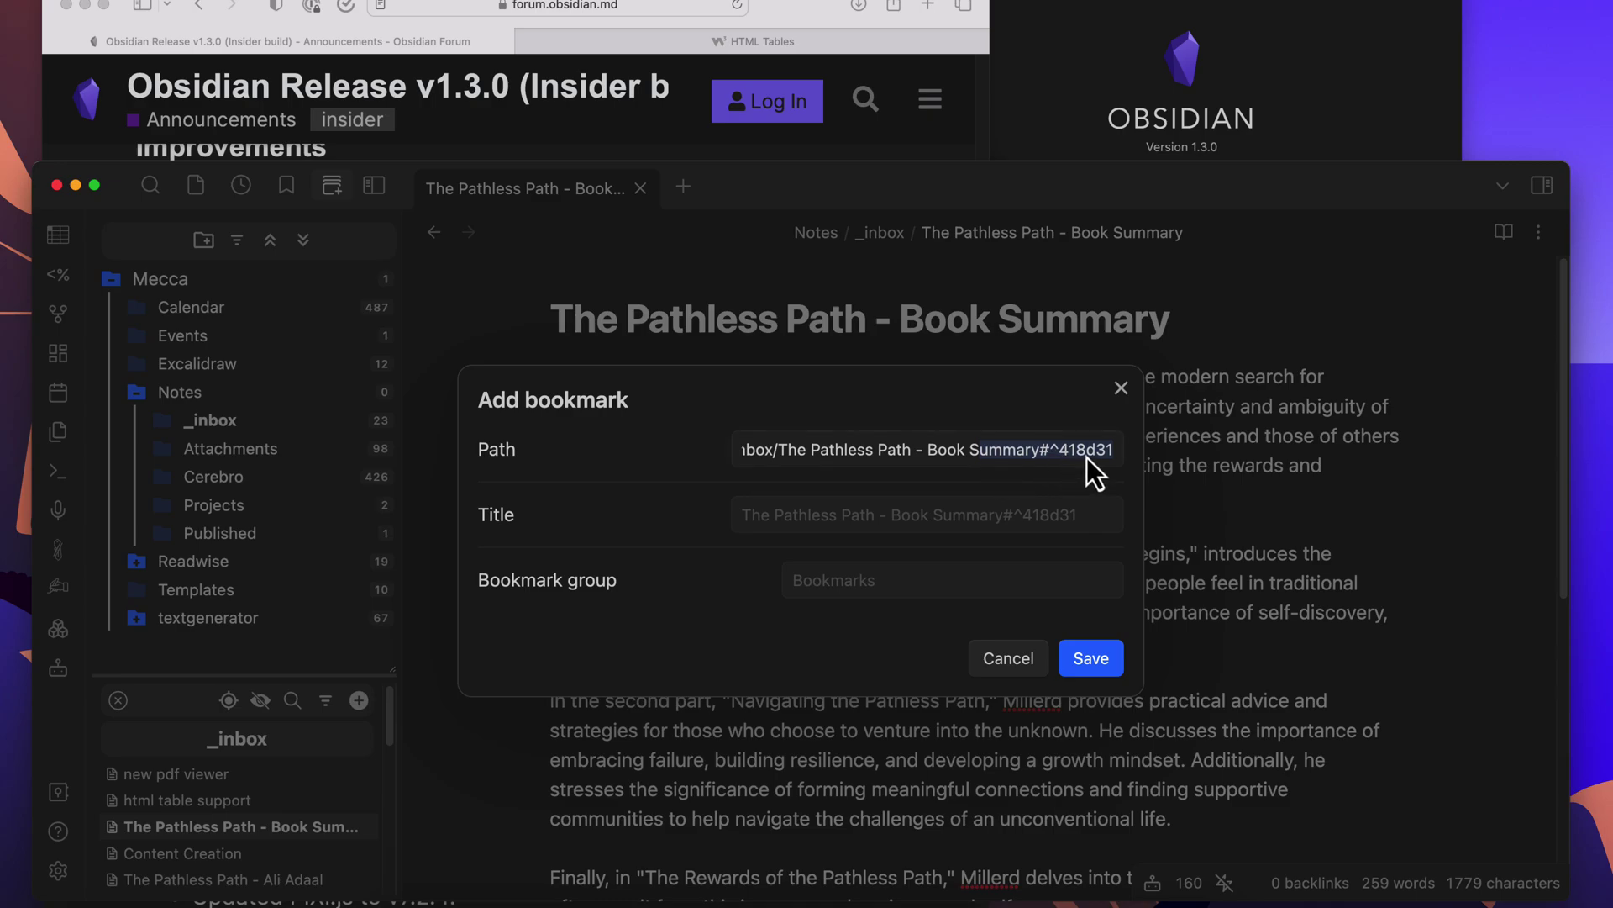
Save the block bookmark, open it from Bookmarks, and delete ^418d31 from the paragraph
click(1087, 660)
click(291, 192)
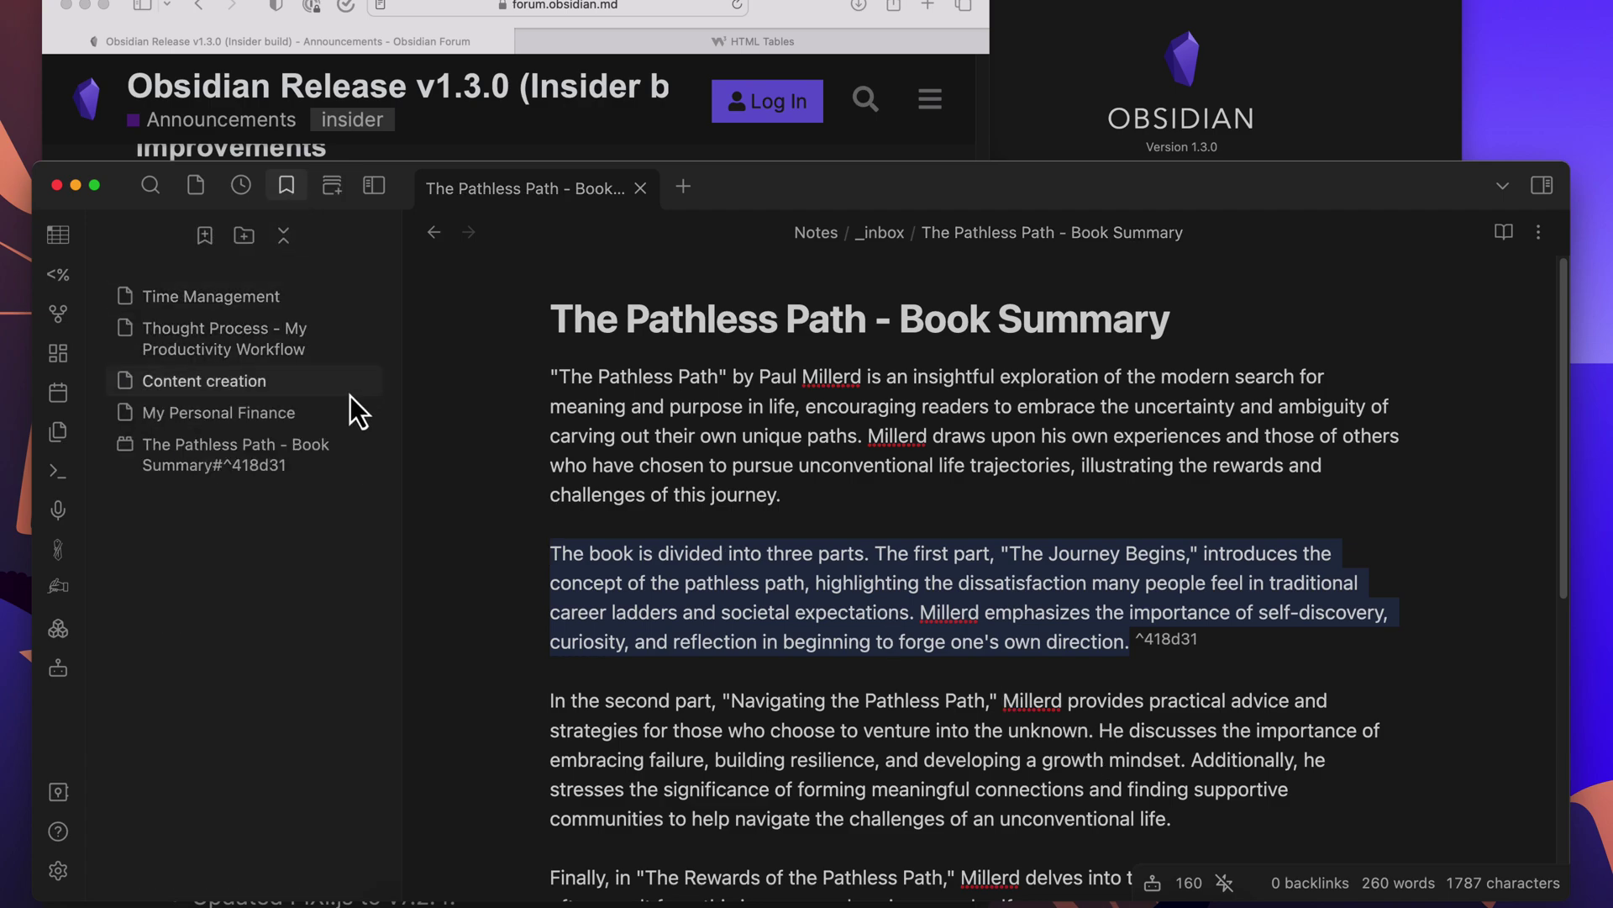
click(261, 459)
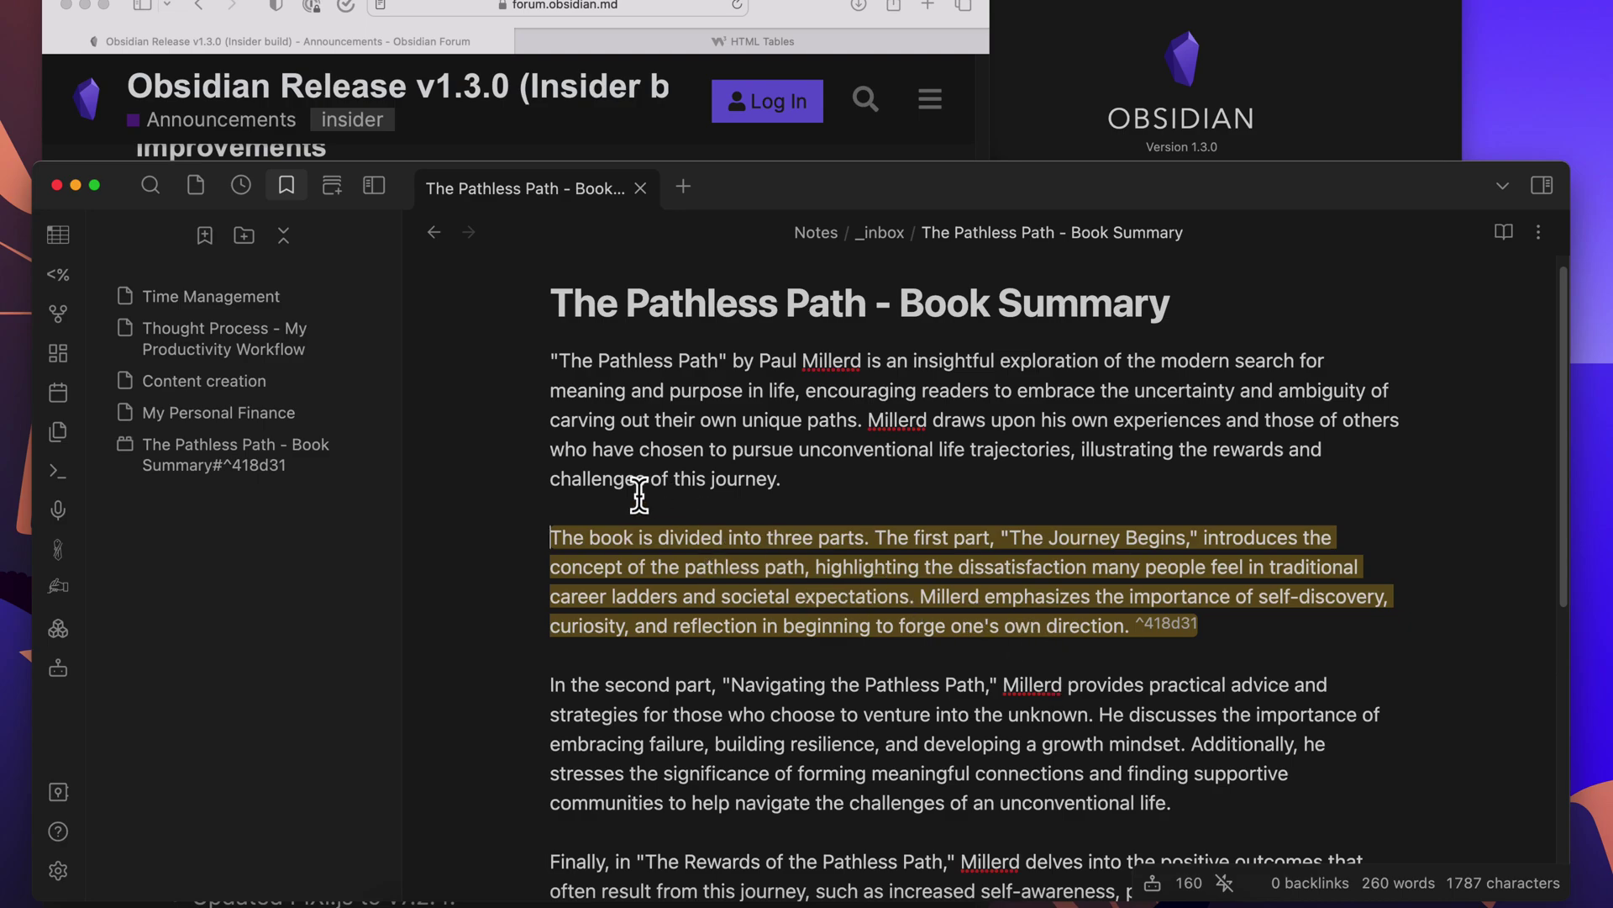
drag(1210, 626, 1136, 628)
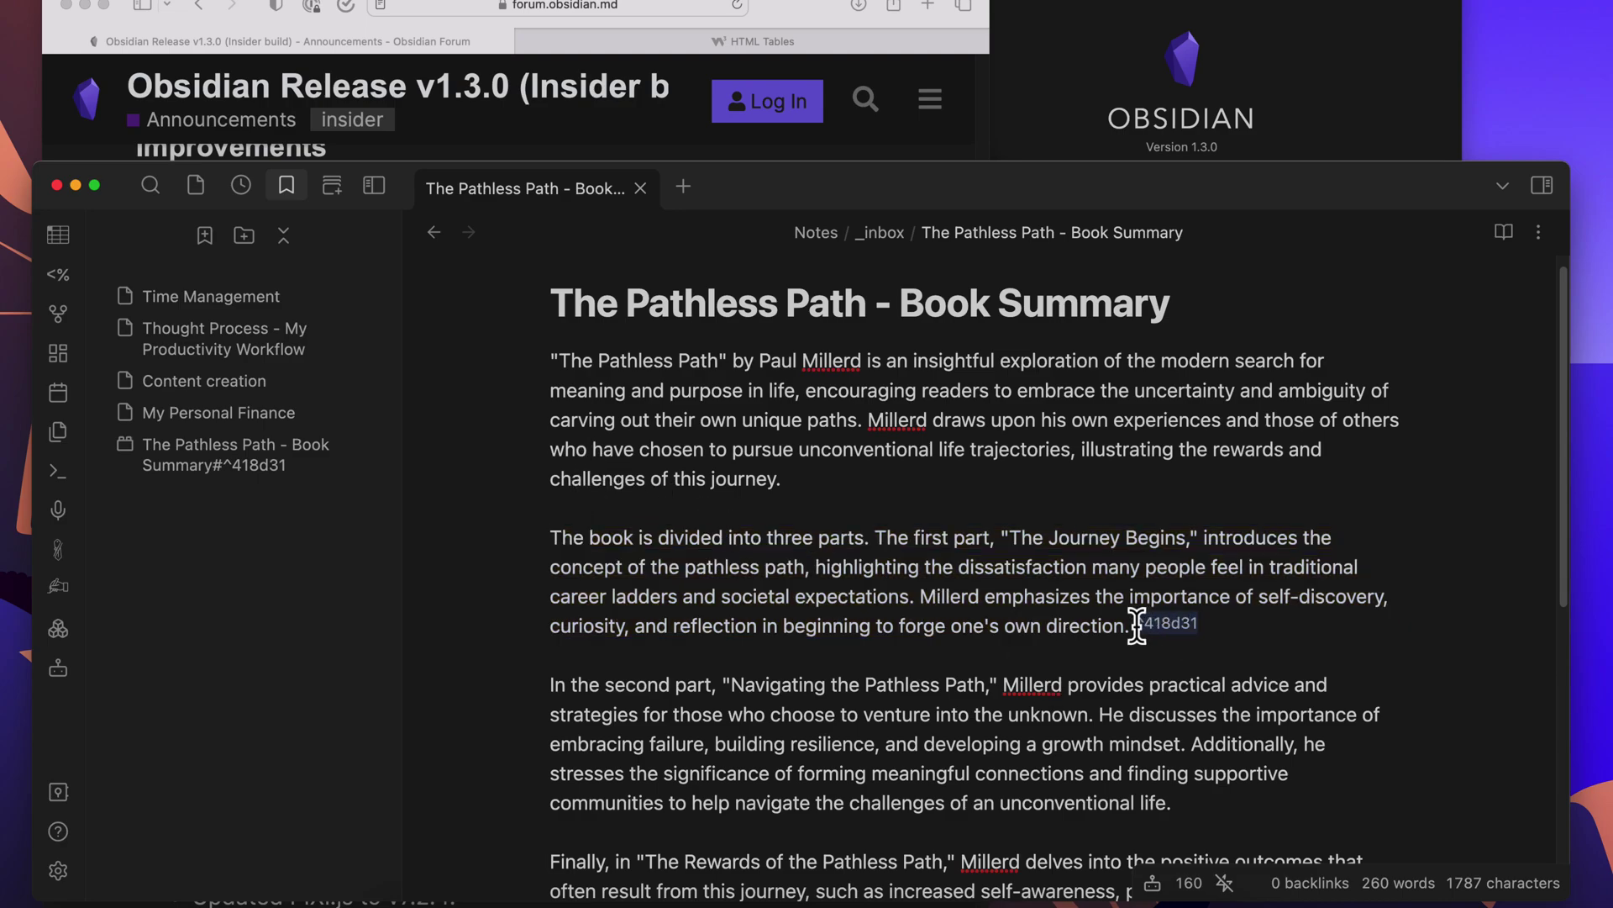
key(BackSpace)
key(BackSpace)
Test the now-broken bookmark, then copy ^418d31 from its Path in the Edit dialog
click(210, 449)
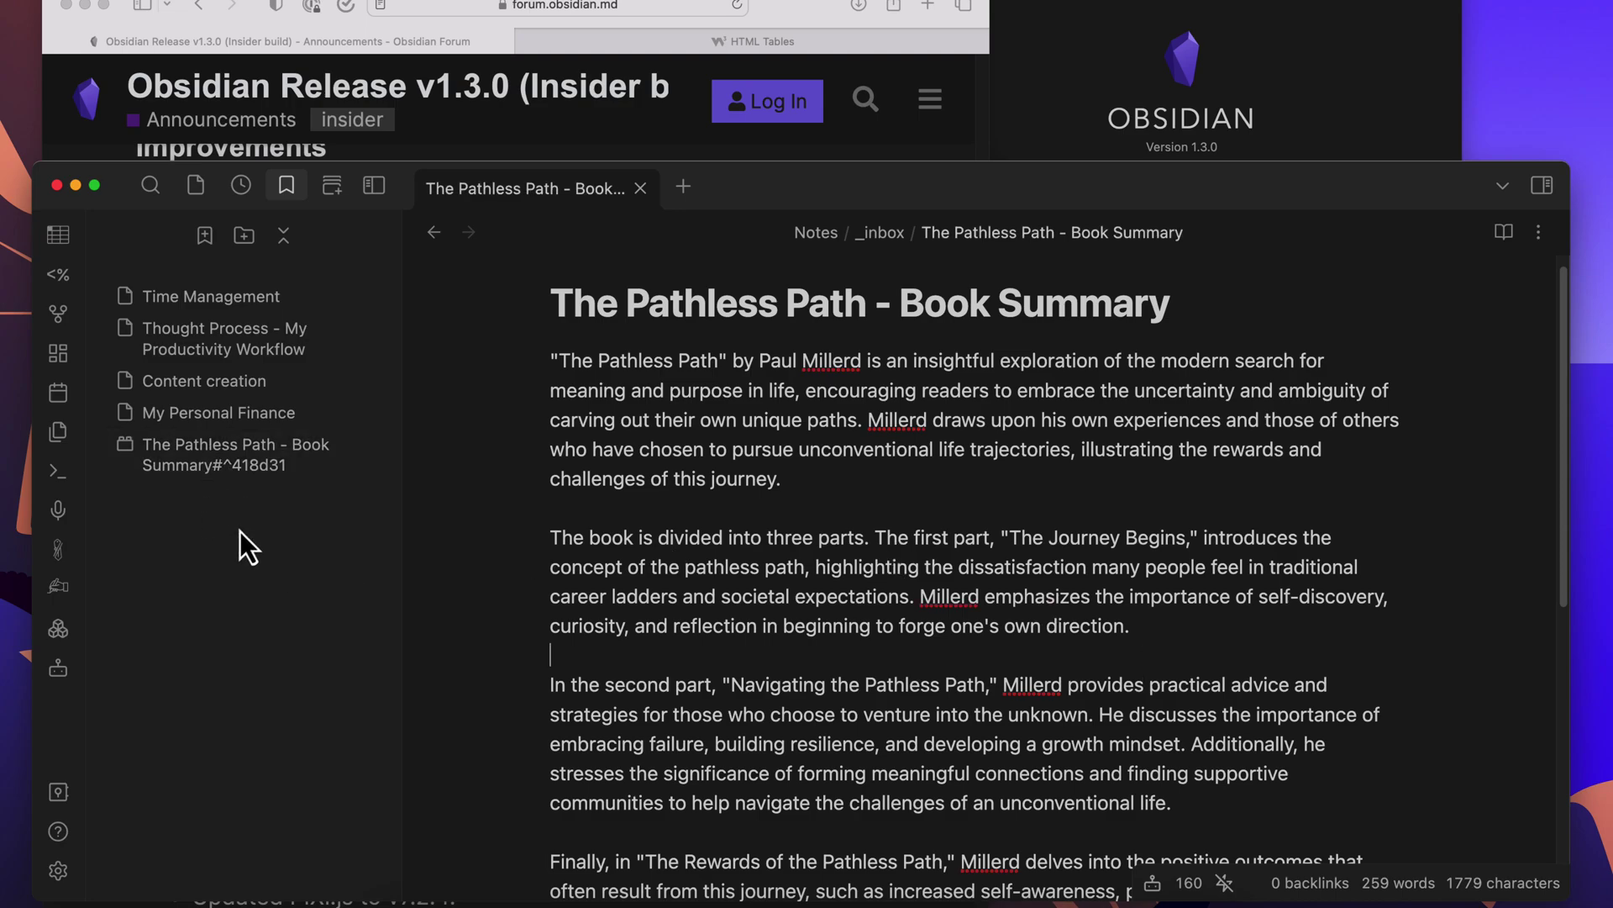
click(242, 462)
right_click(249, 465)
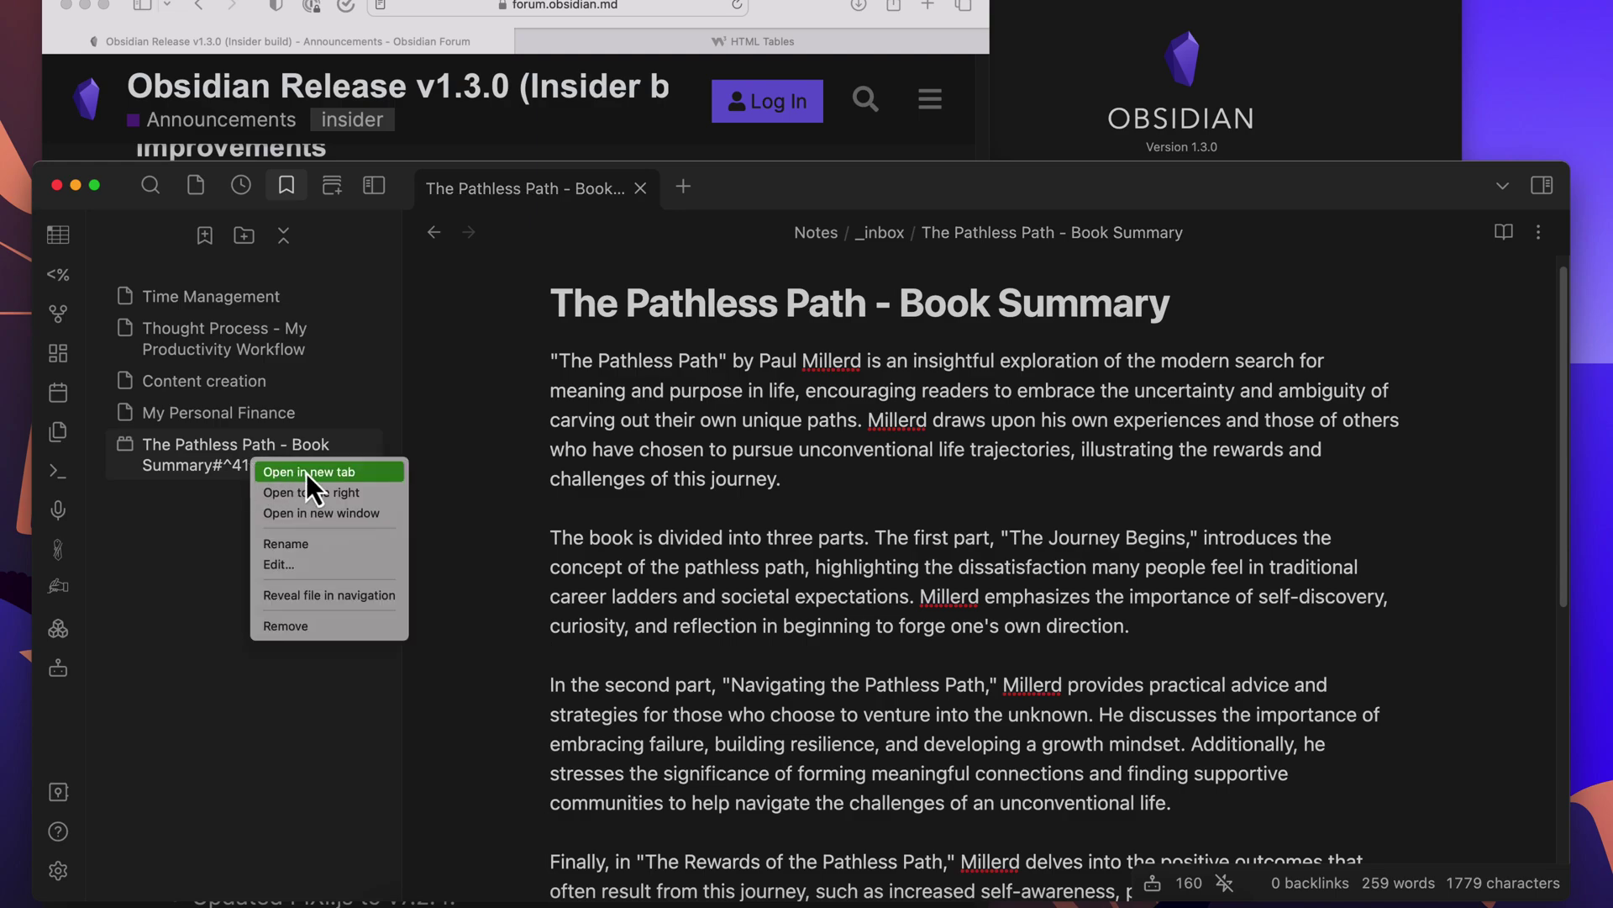
click(302, 566)
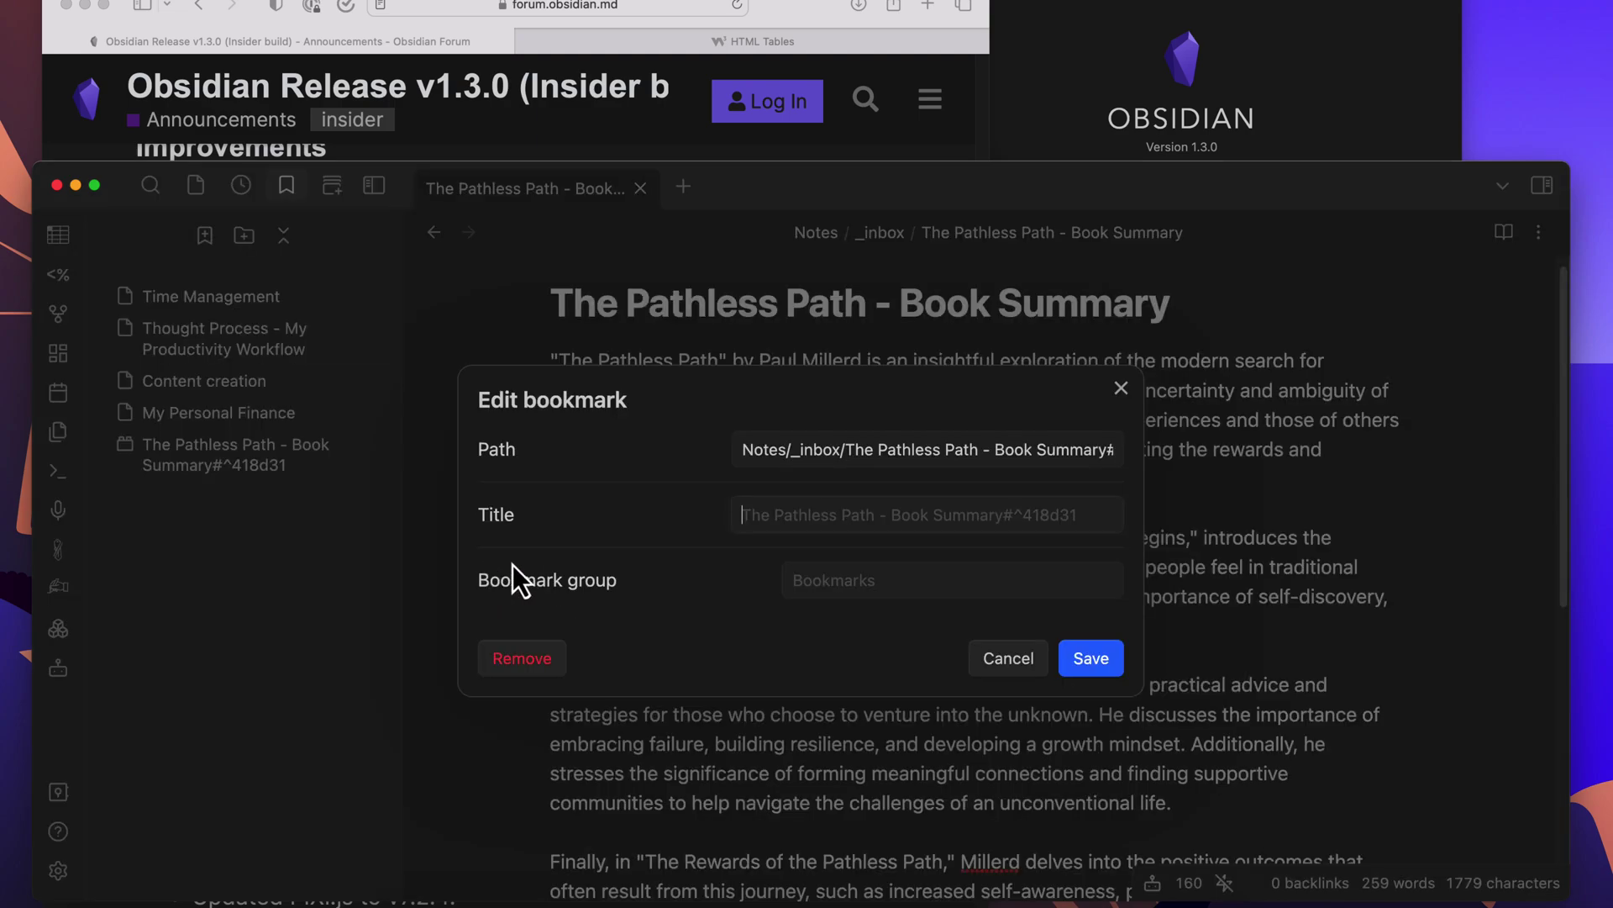
click(1056, 451)
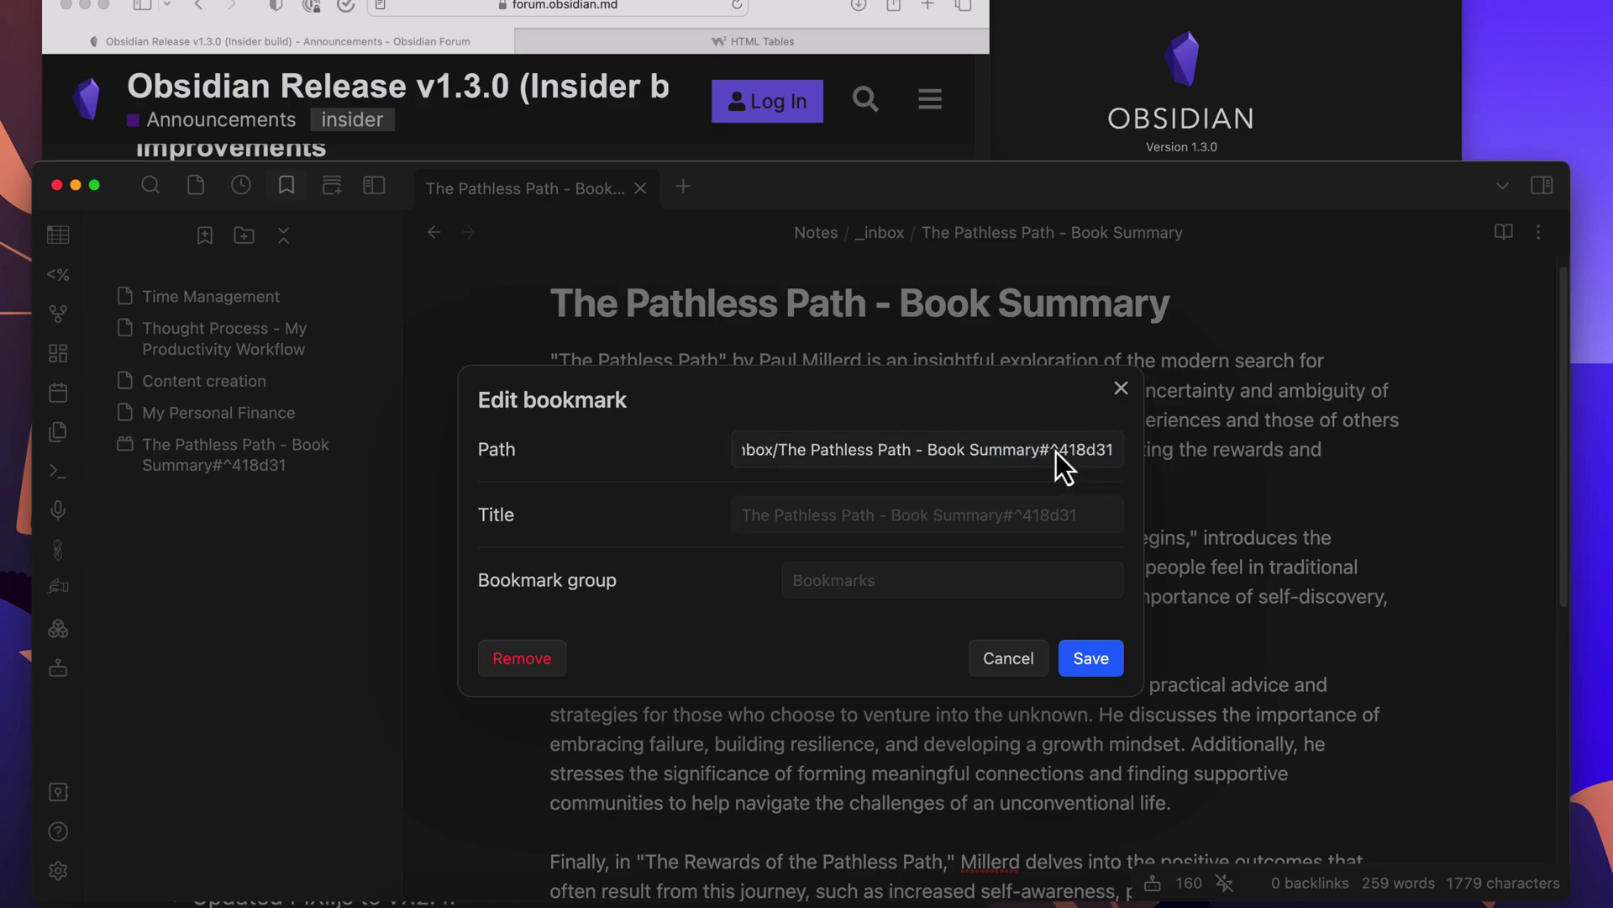
drag(1056, 451, 1126, 464)
key(super+c)
click(1010, 660)
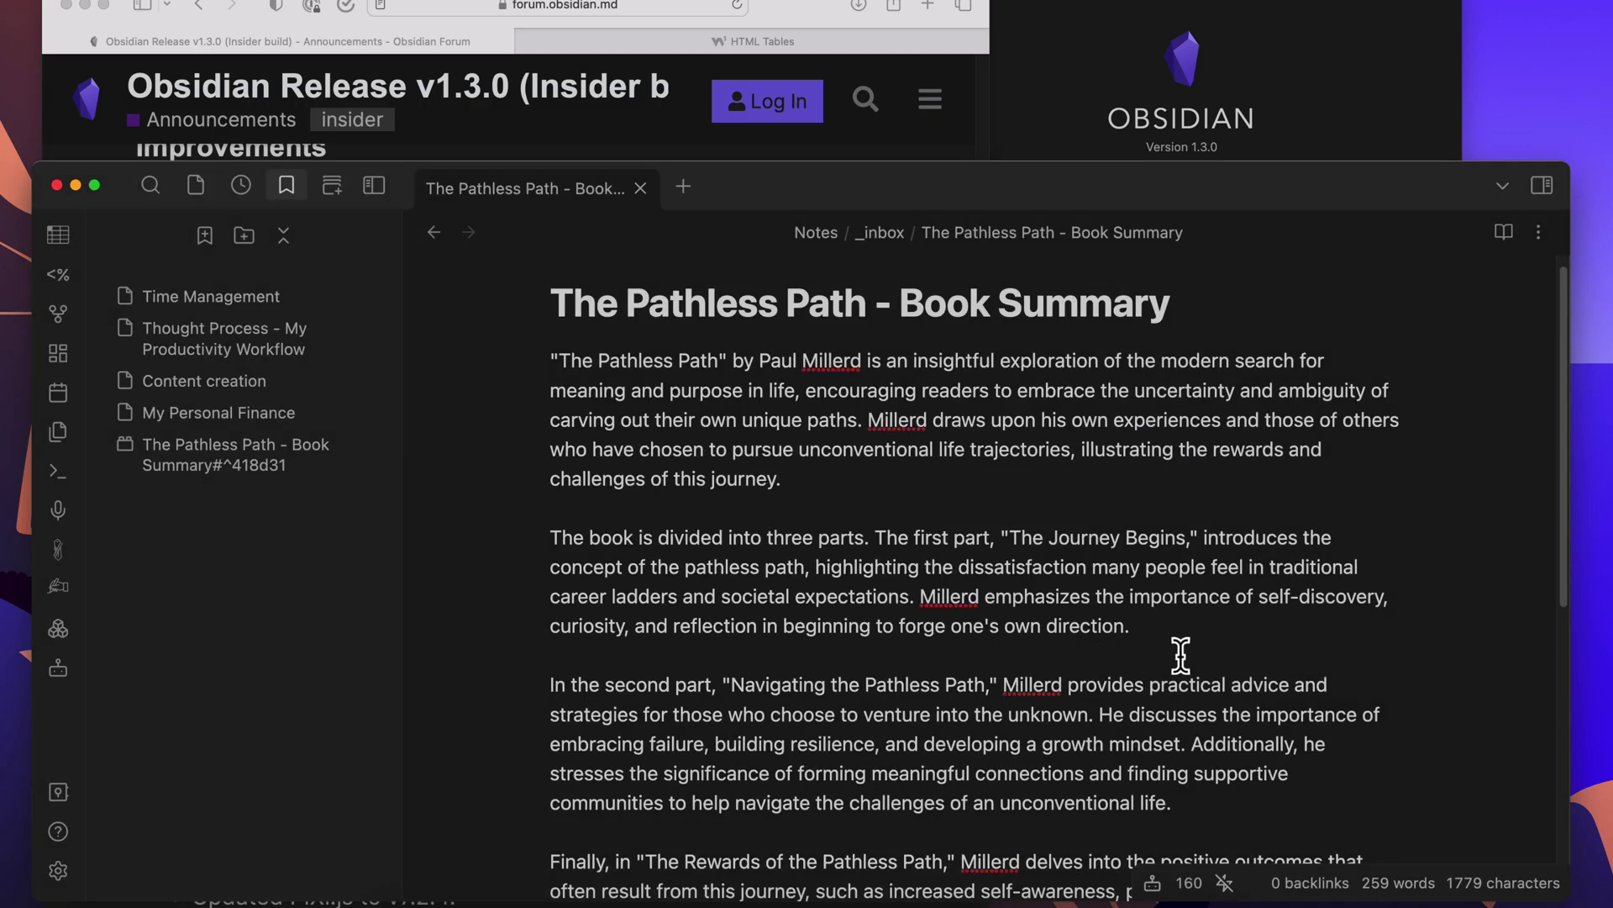
Paste ^418d31 back after the second paragraph and confirm the bookmark jumps there again
click(1185, 639)
key(super+v)
key(Down)
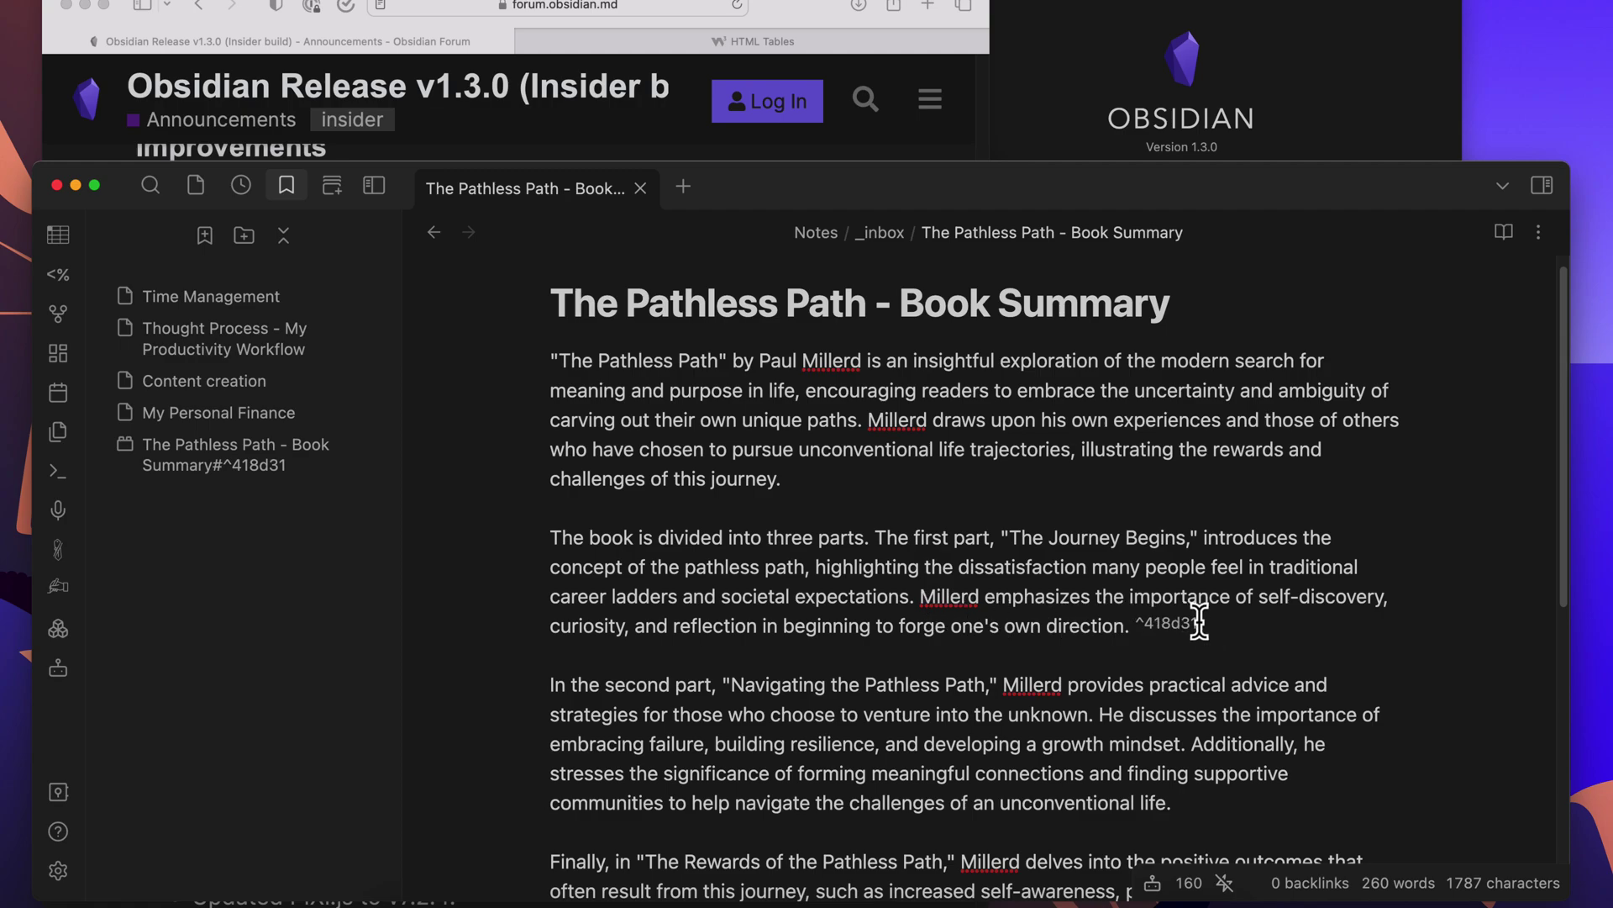
click(222, 465)
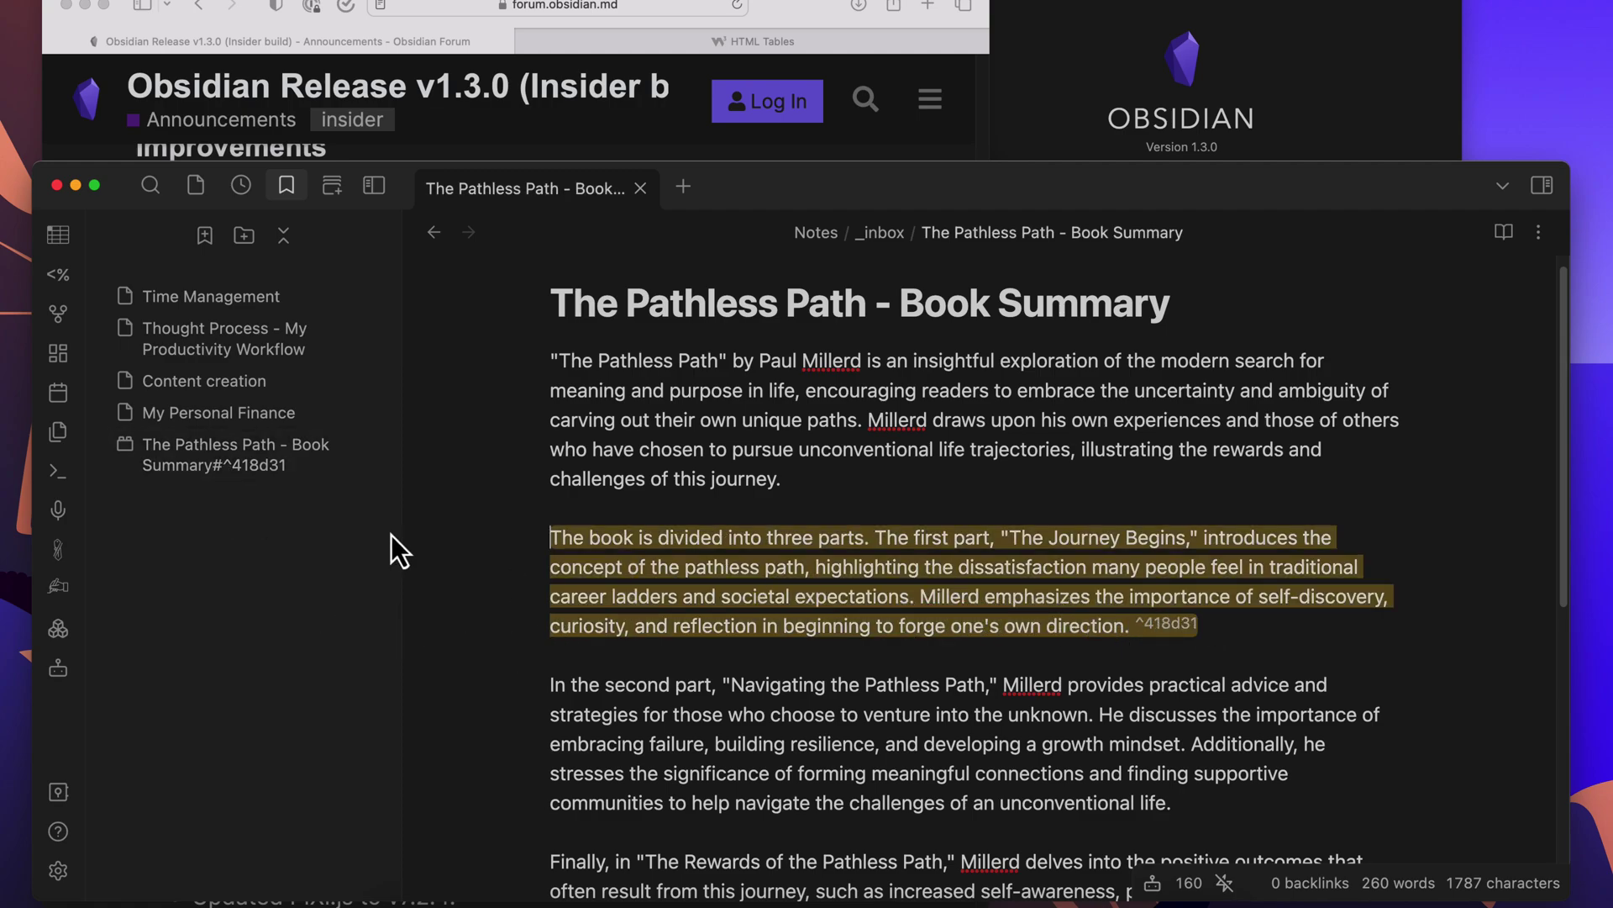
click(278, 465)
right_click(220, 455)
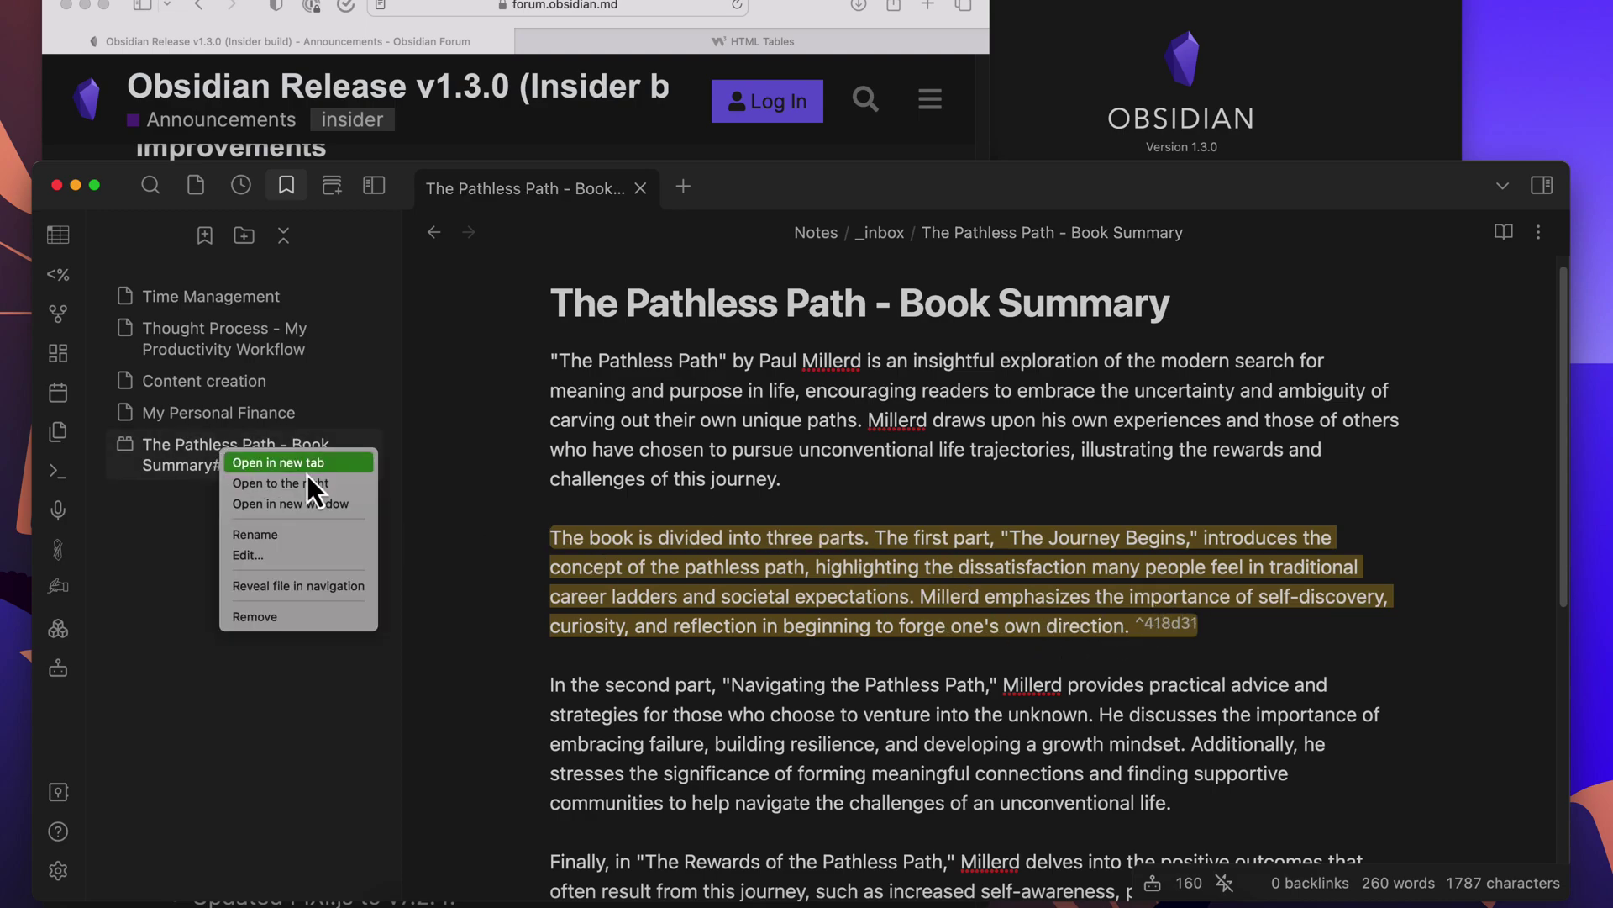
click(185, 461)
Open the new pdf viewer note from the file tree, then bring up the PDF viewer screenshots
key(super+shift+e)
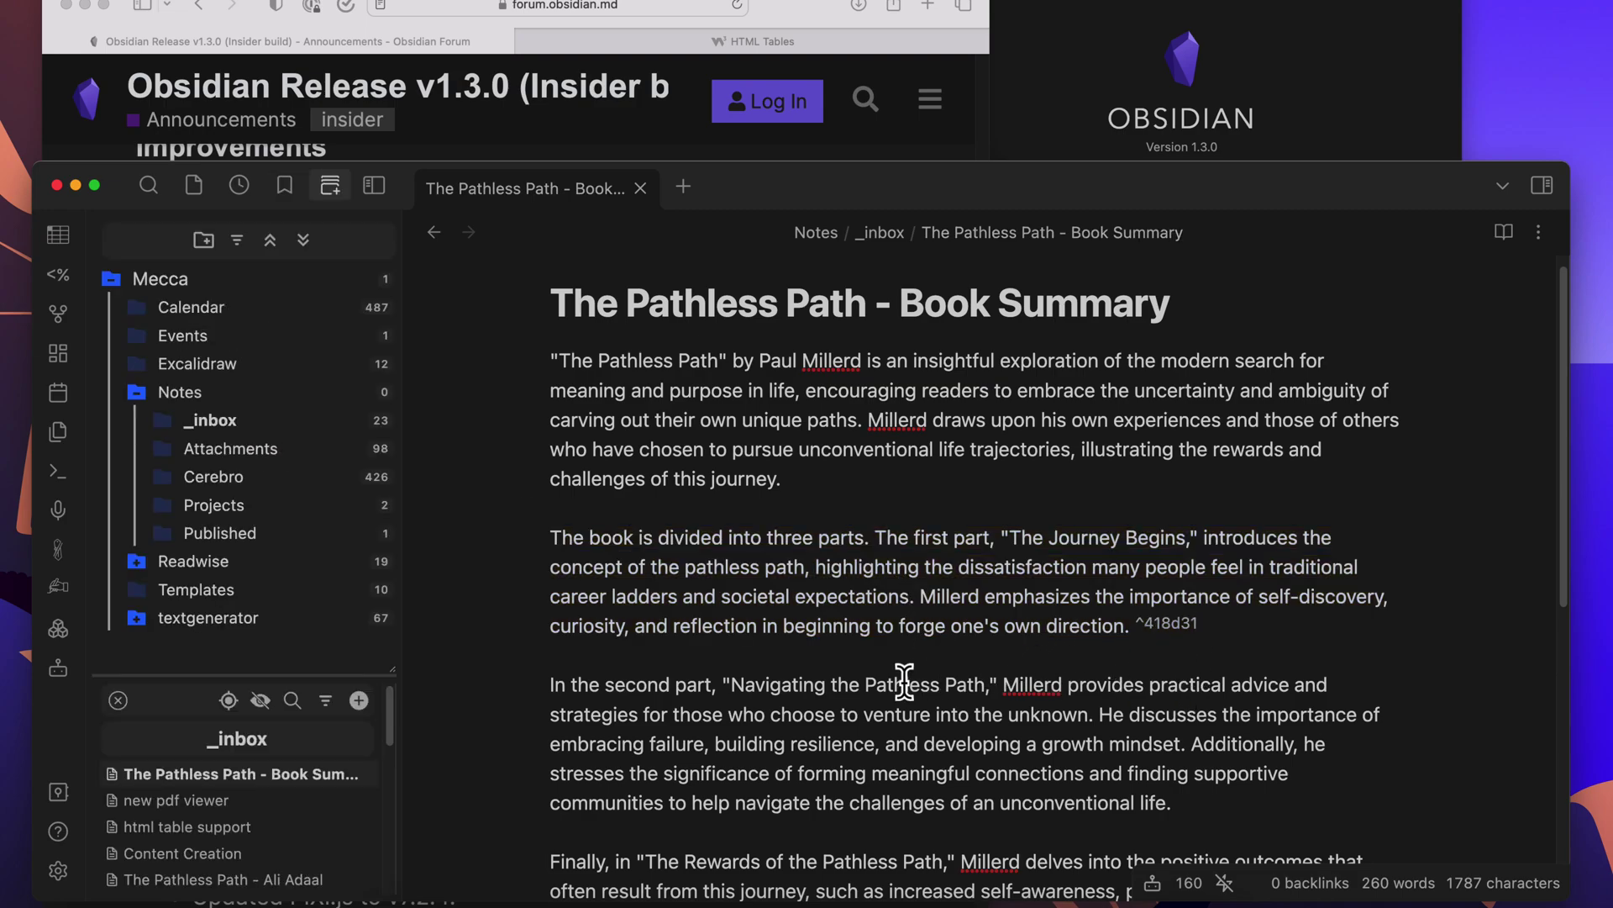
click(237, 802)
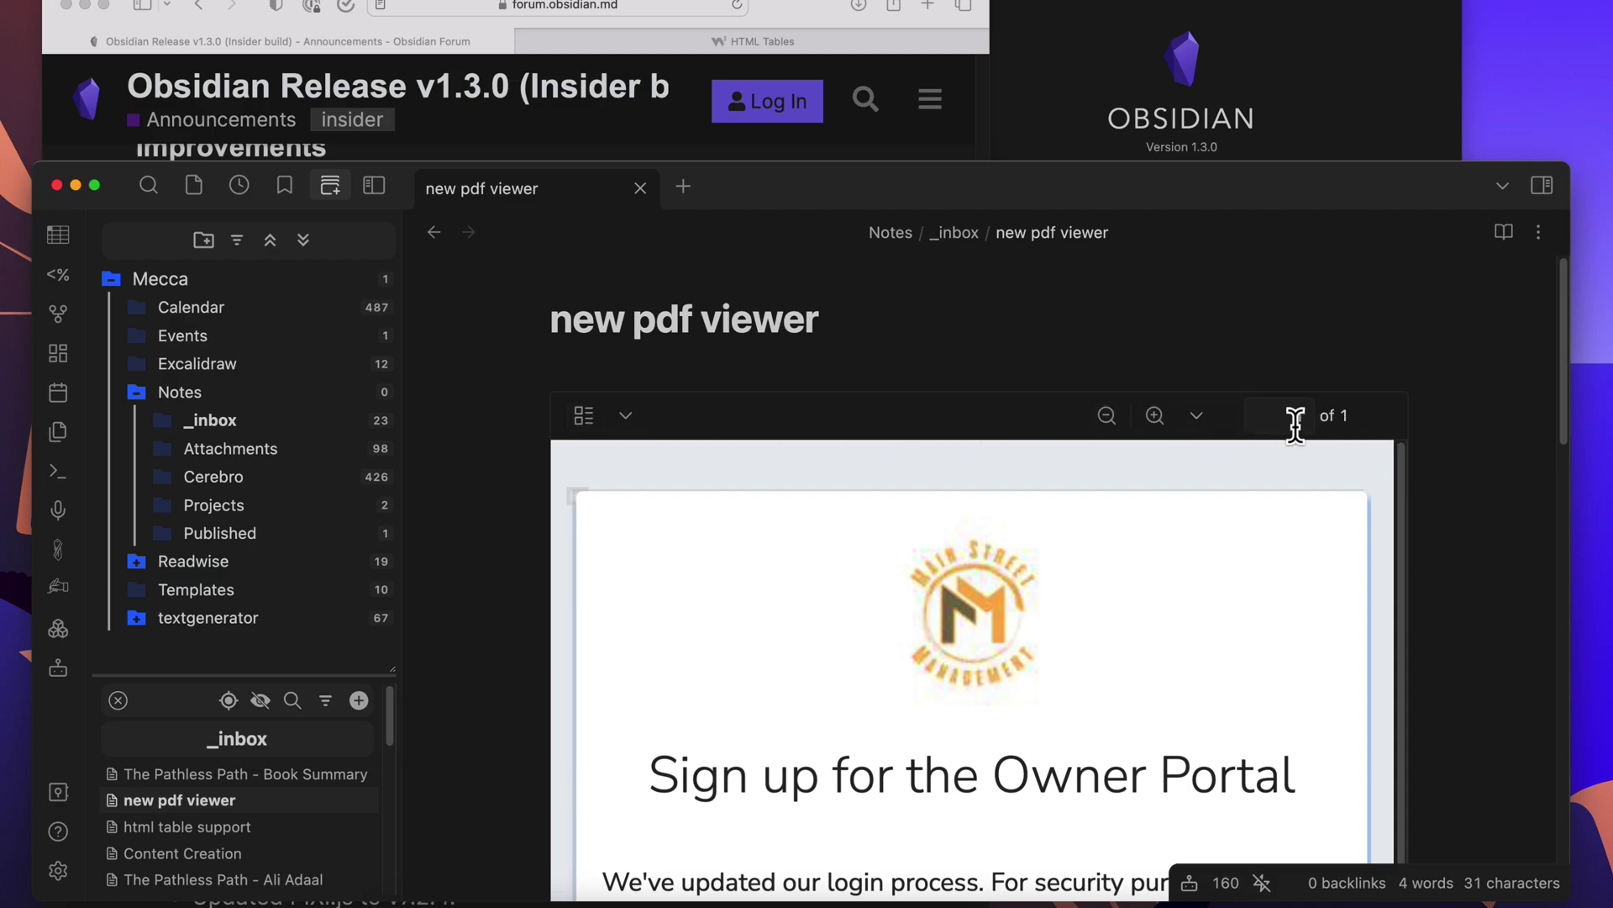
click(1016, 903)
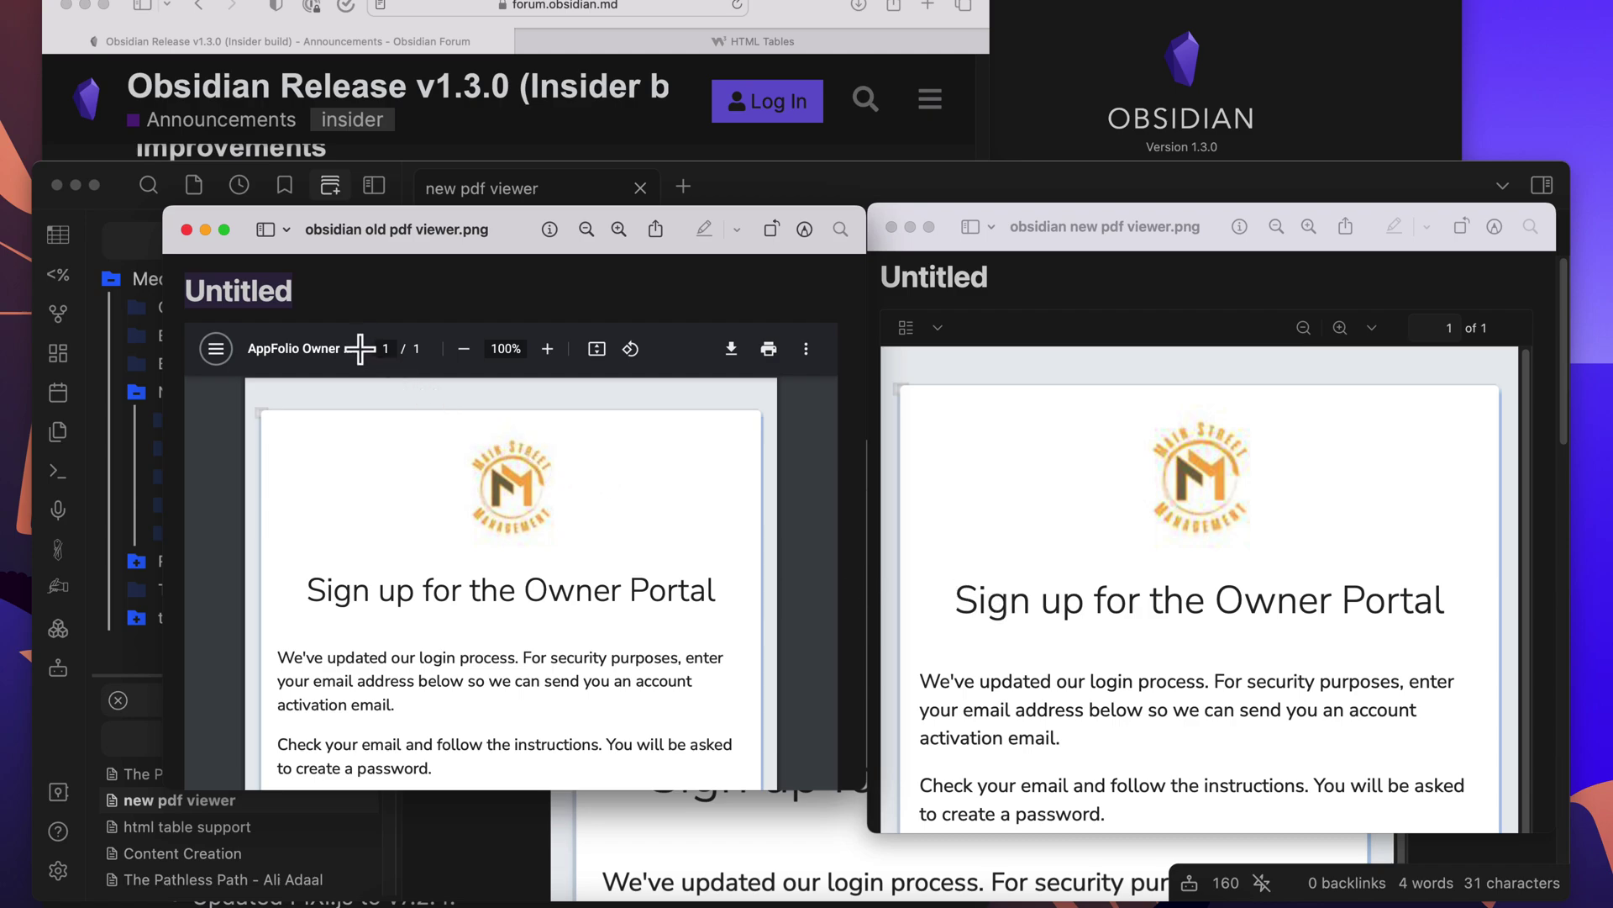
Compare the old viewer's toolbar with the new PDF viewer screenshot, then return to Obsidian
drag(190, 317, 831, 386)
click(994, 363)
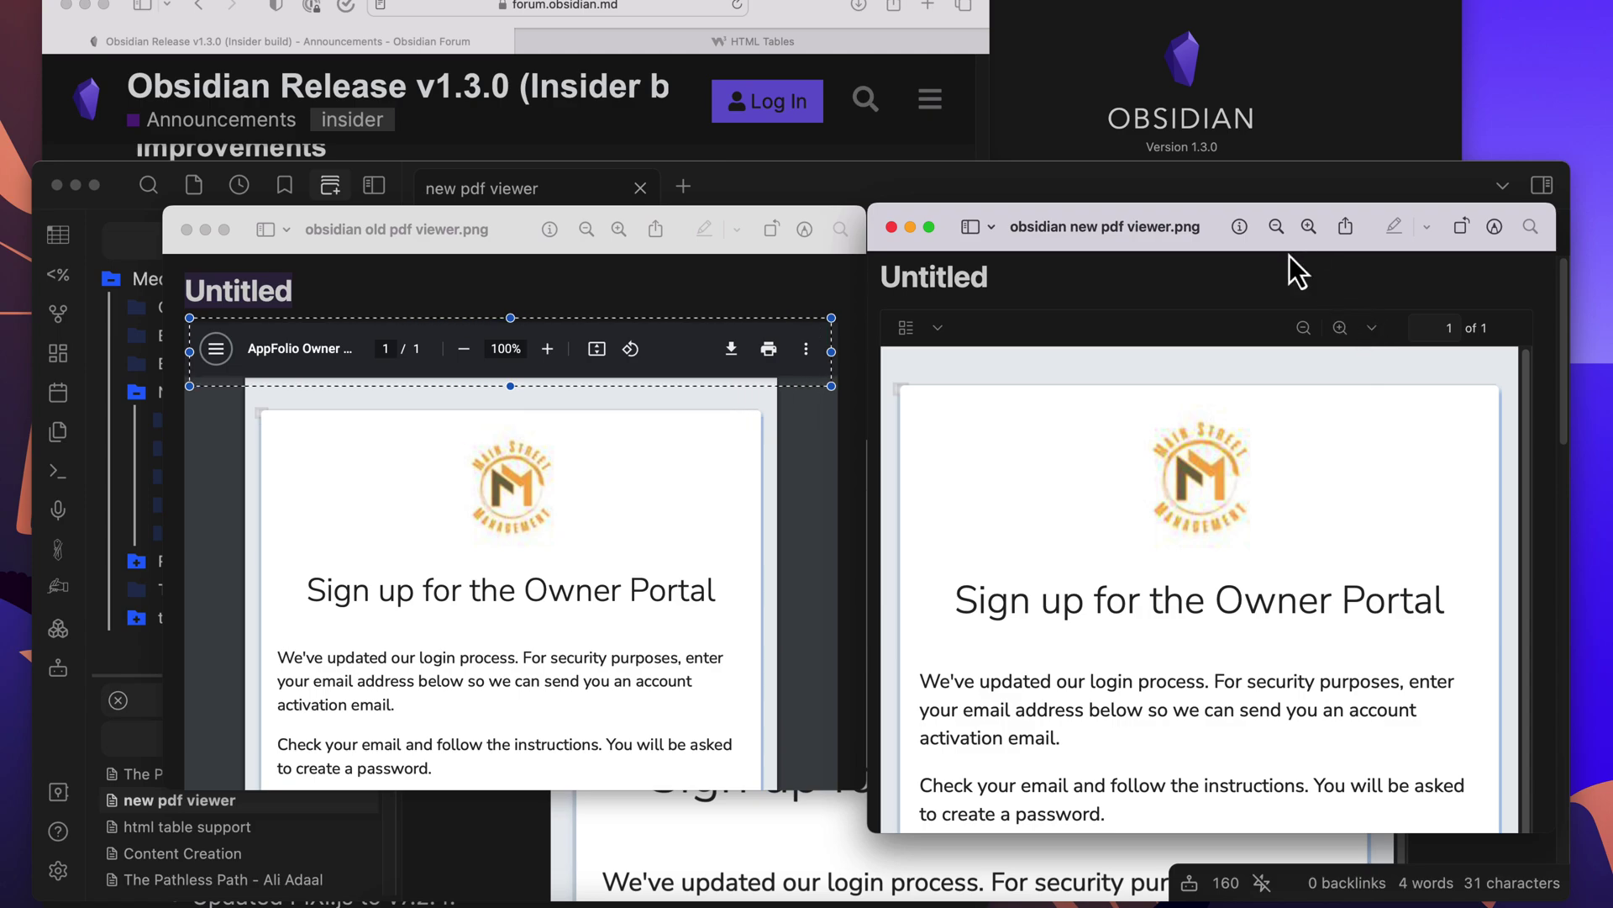
click(1340, 189)
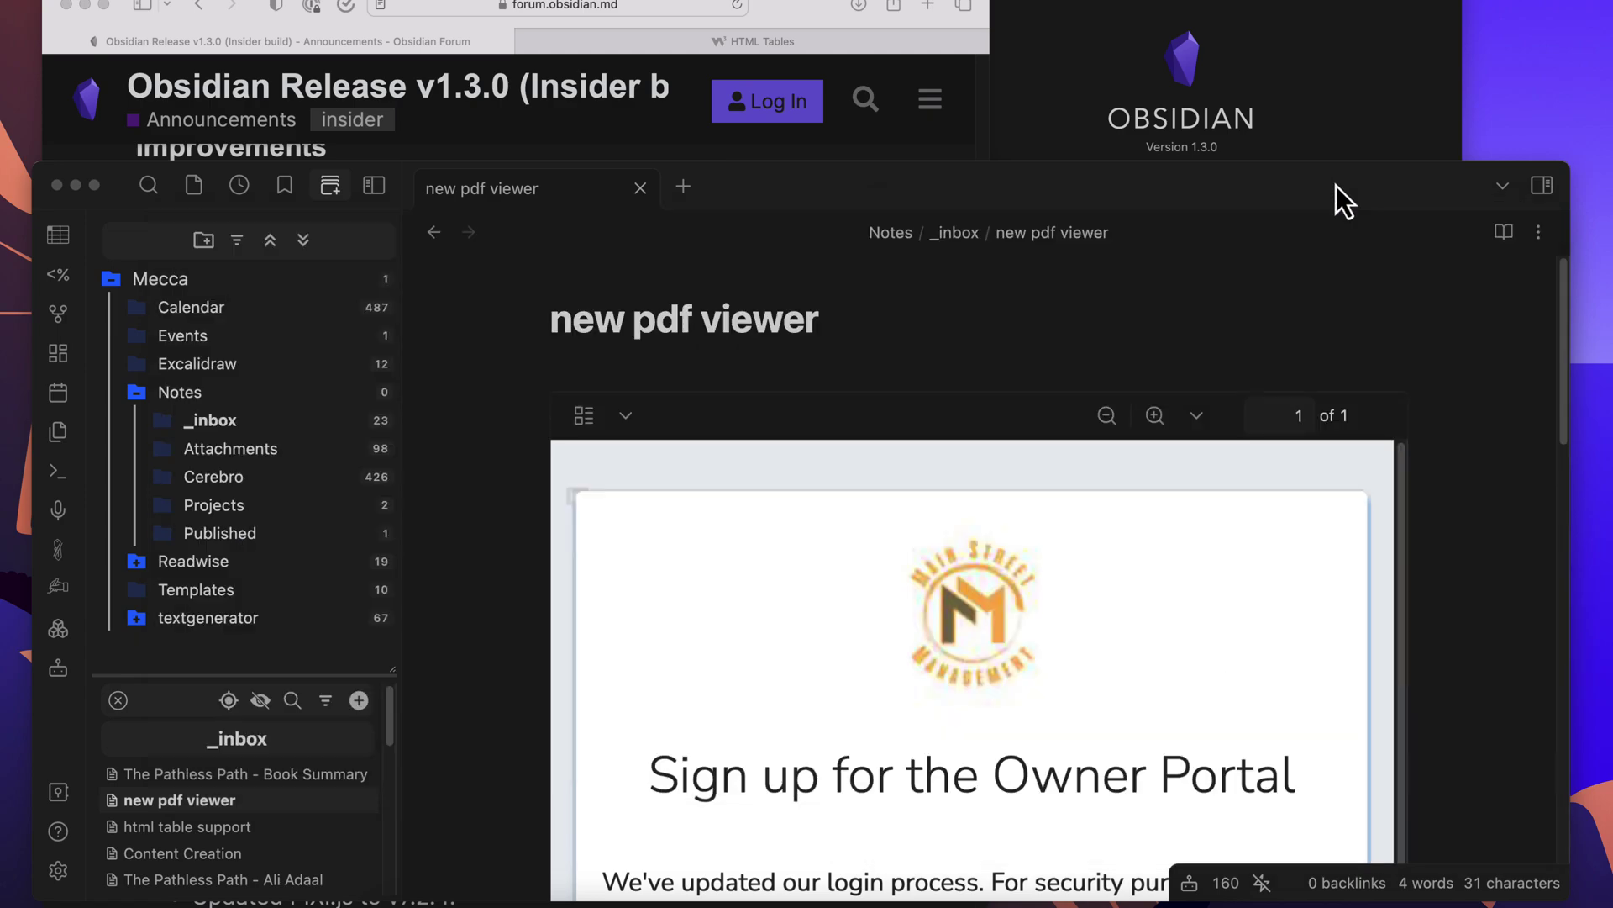
Set the embedded PDF's zoom to Fit height
click(1198, 416)
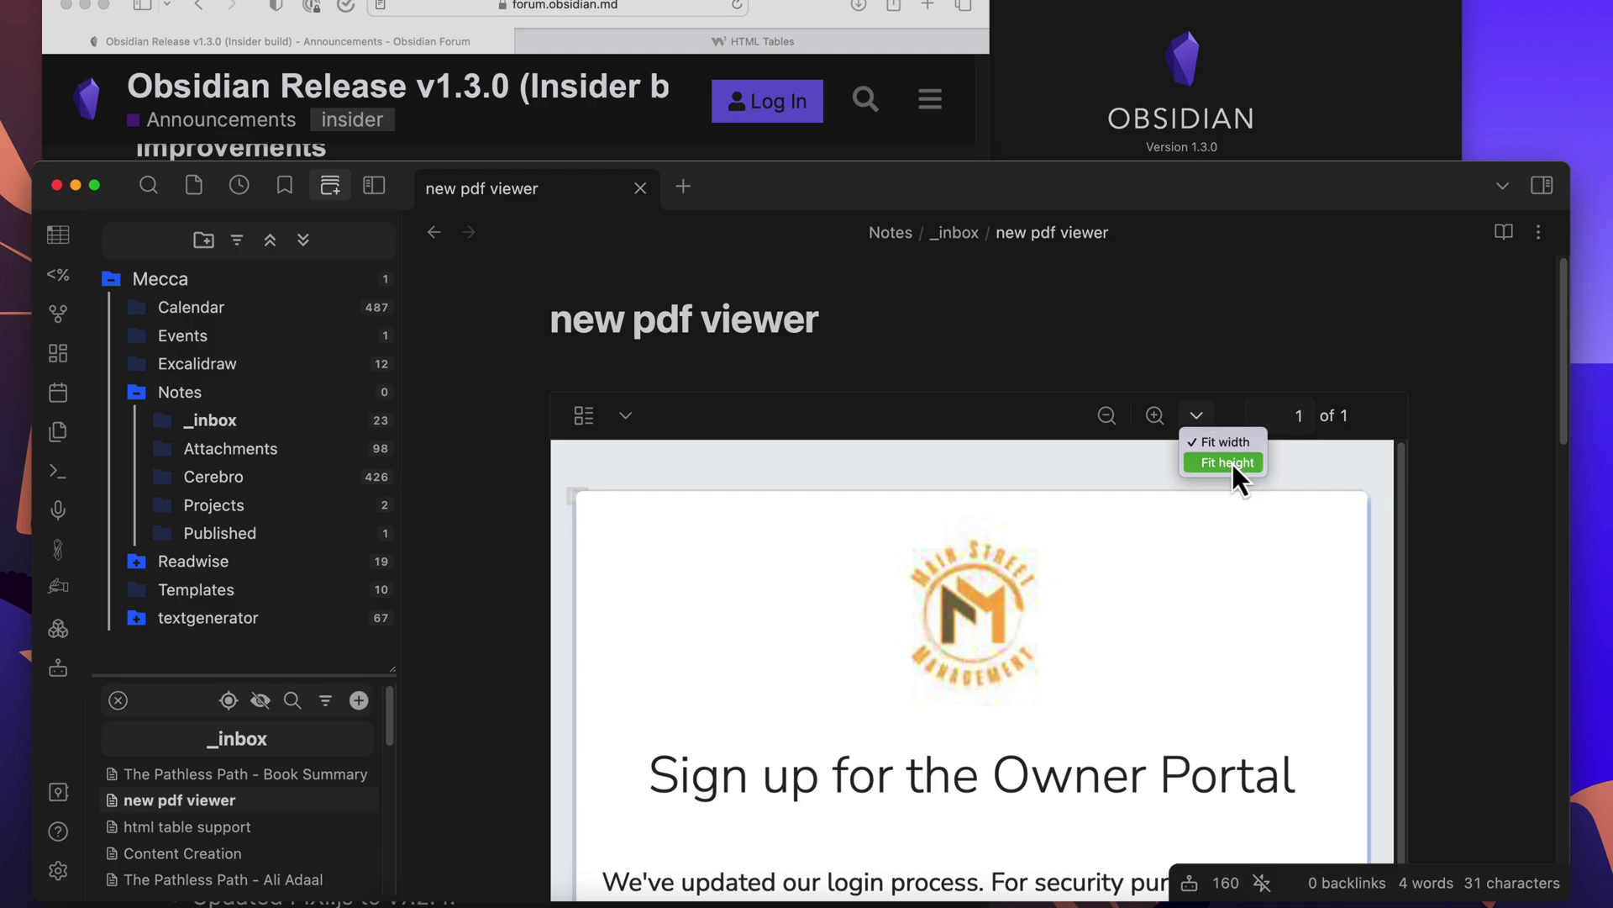
click(1233, 463)
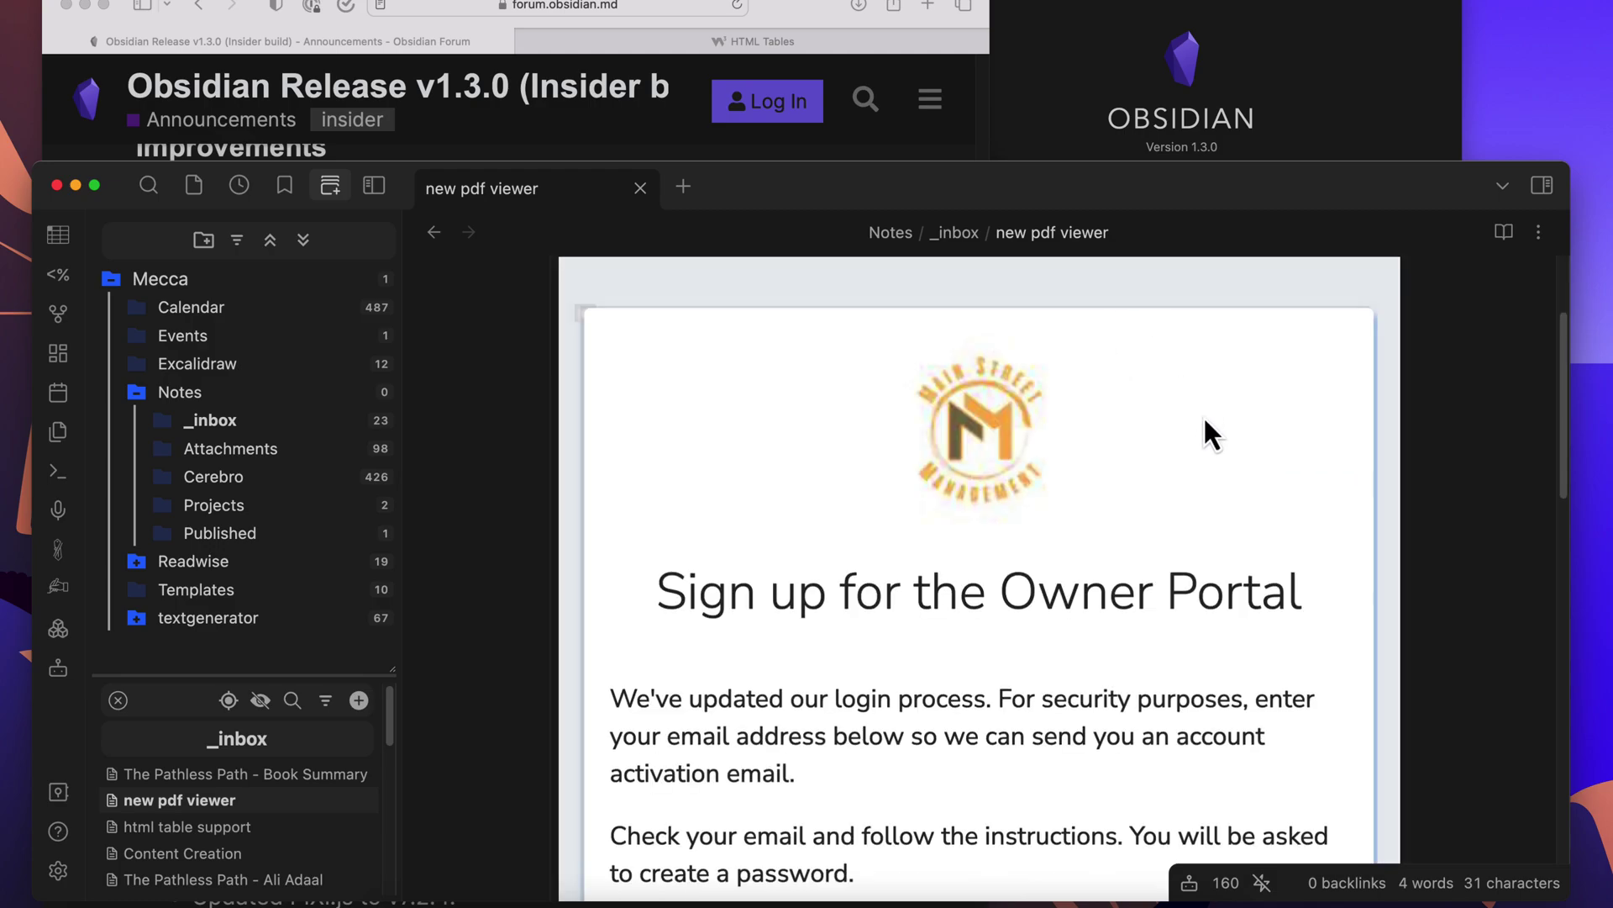
scroll(1205, 424, up, 3)
click(1196, 417)
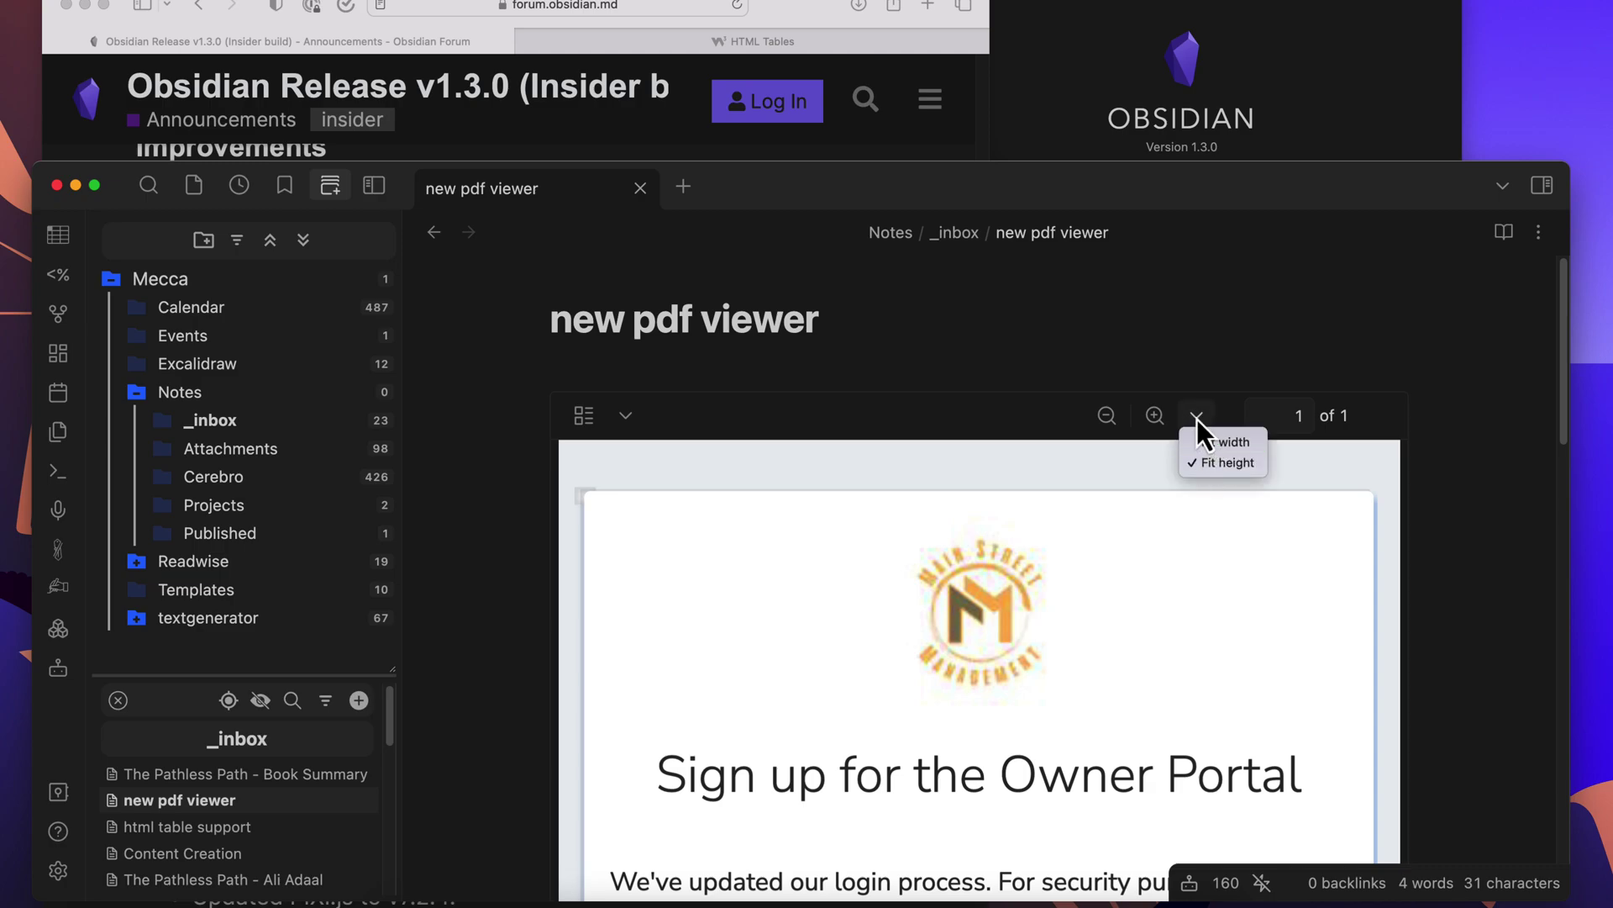
click(1196, 418)
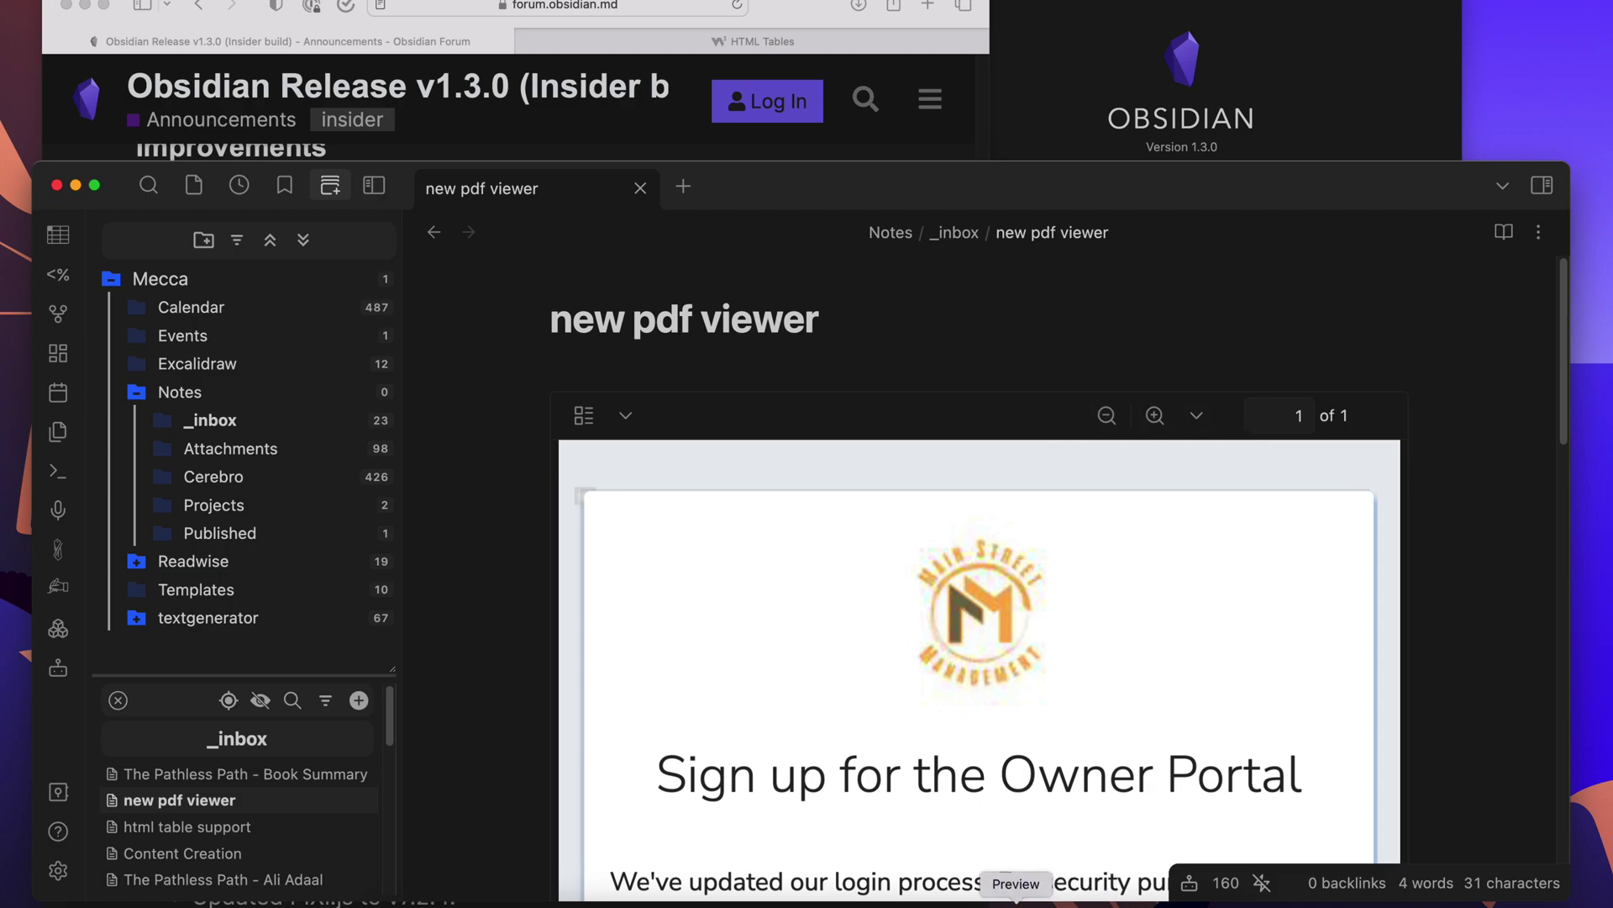
Glance at the viewer screenshots, then zoom the embedded PDF in and back out
click(1019, 878)
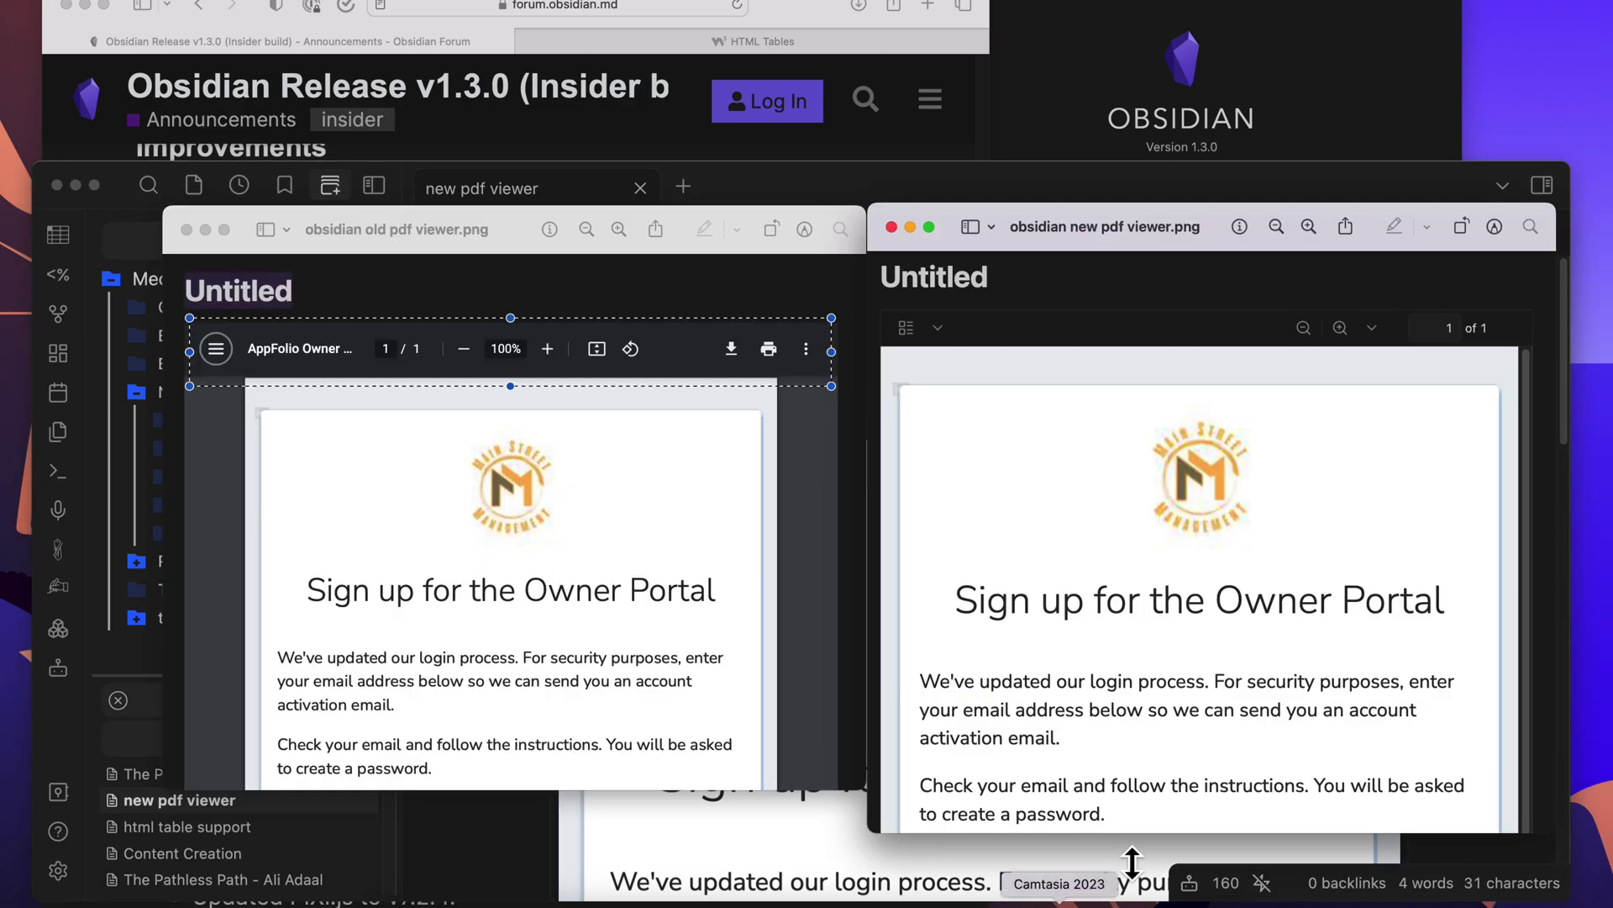
click(1217, 197)
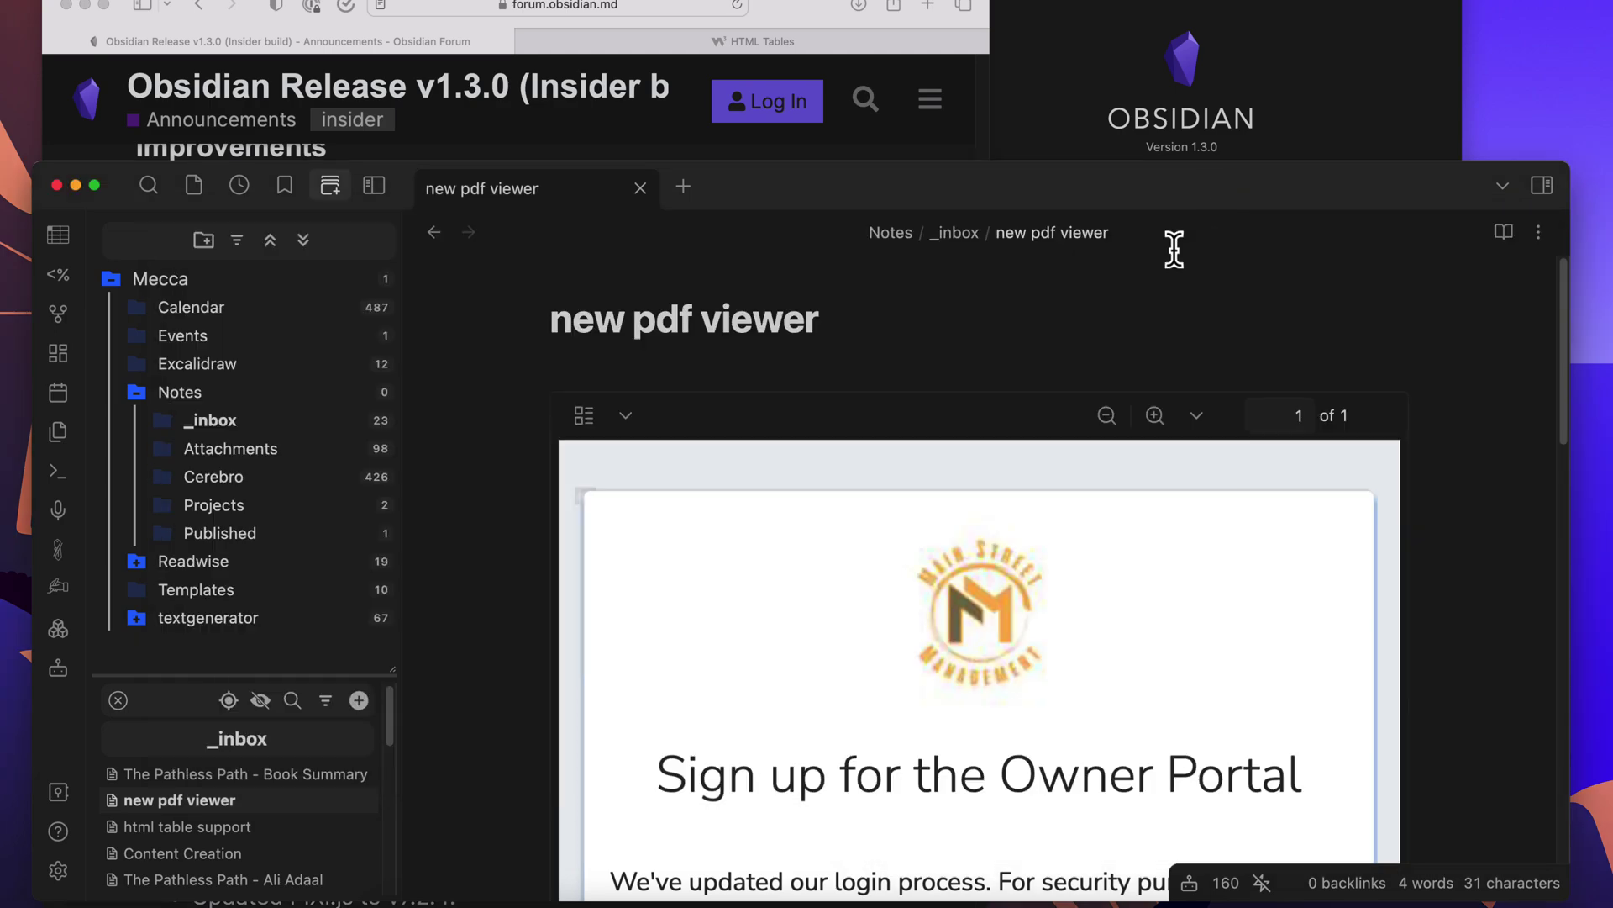
click(1152, 421)
scroll(1134, 429, down, 4)
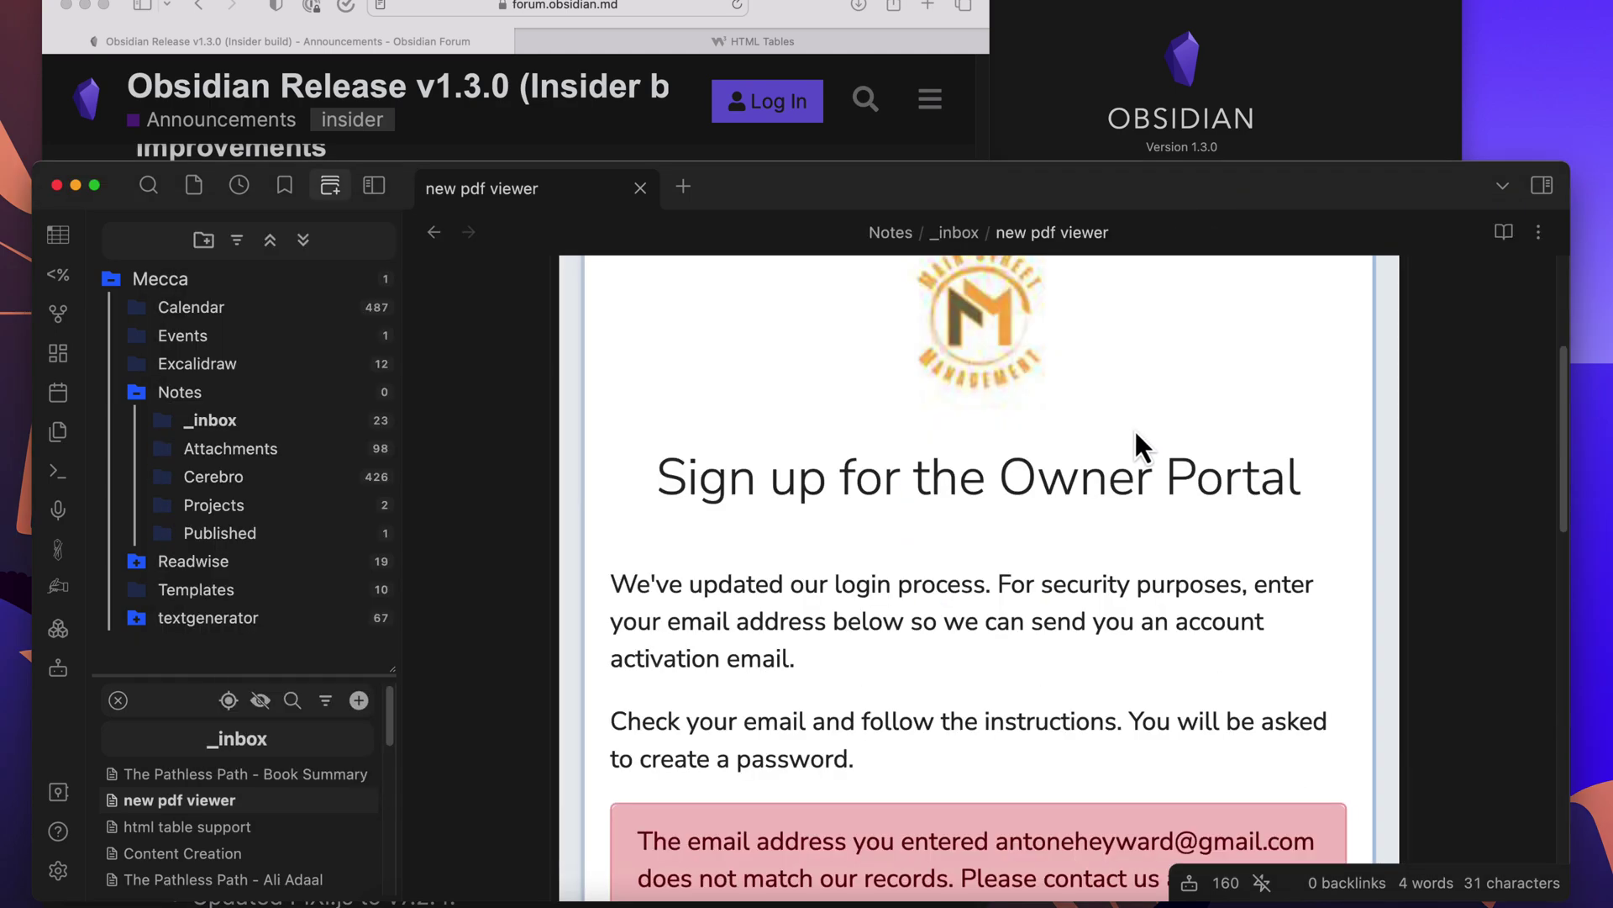
scroll(1143, 420, down, 5)
scroll(1136, 513, up, 8)
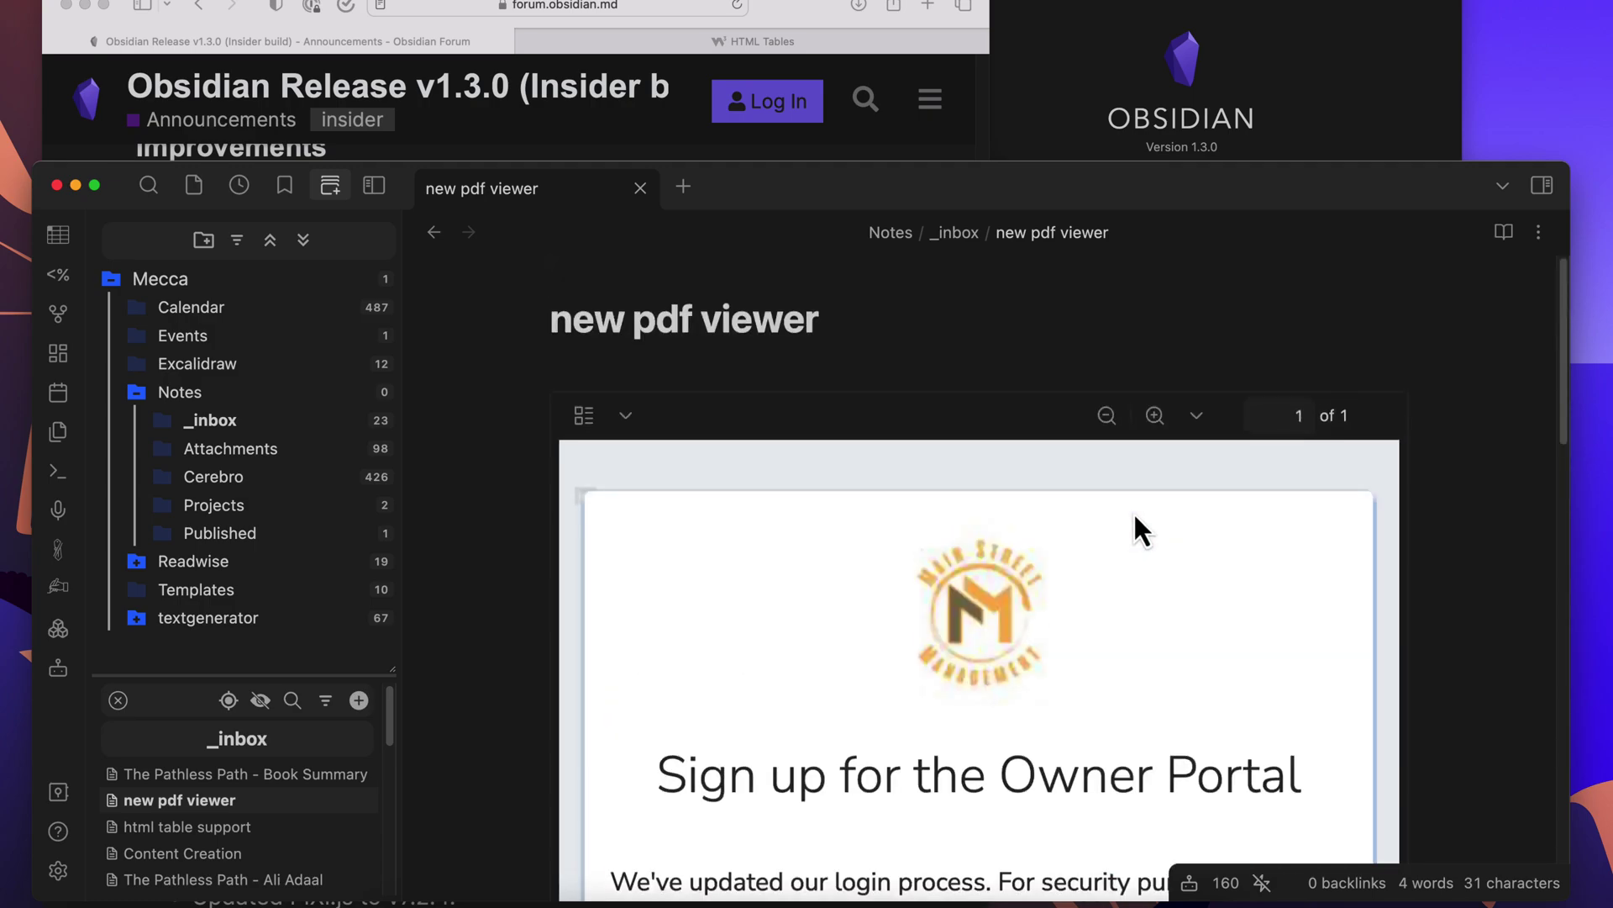
click(1110, 416)
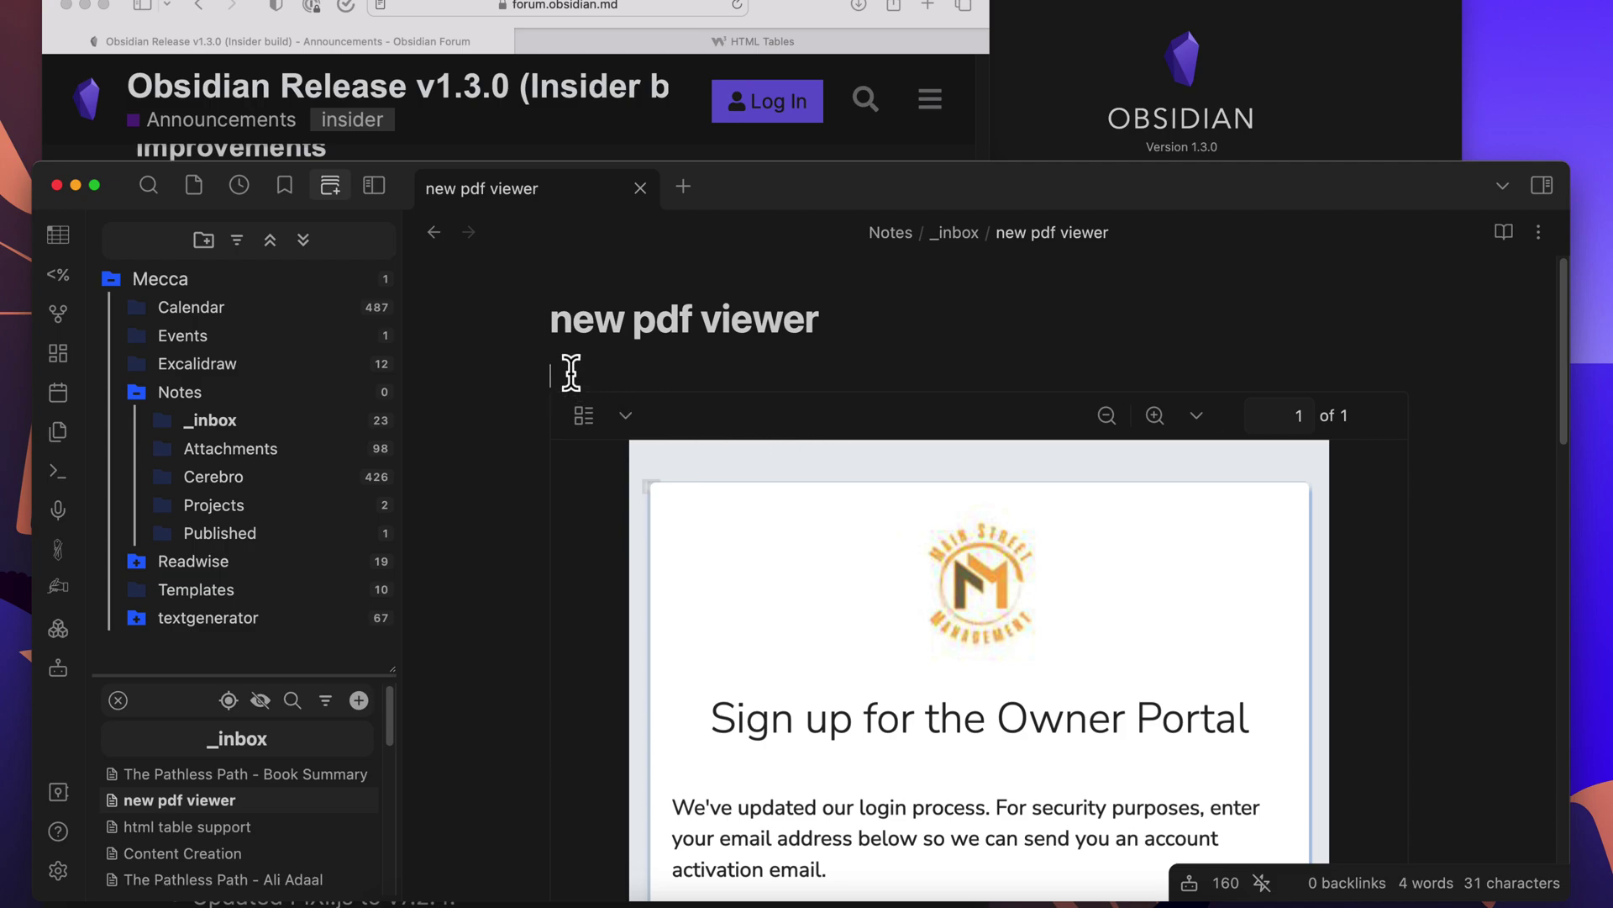
scroll(572, 372, down, 4)
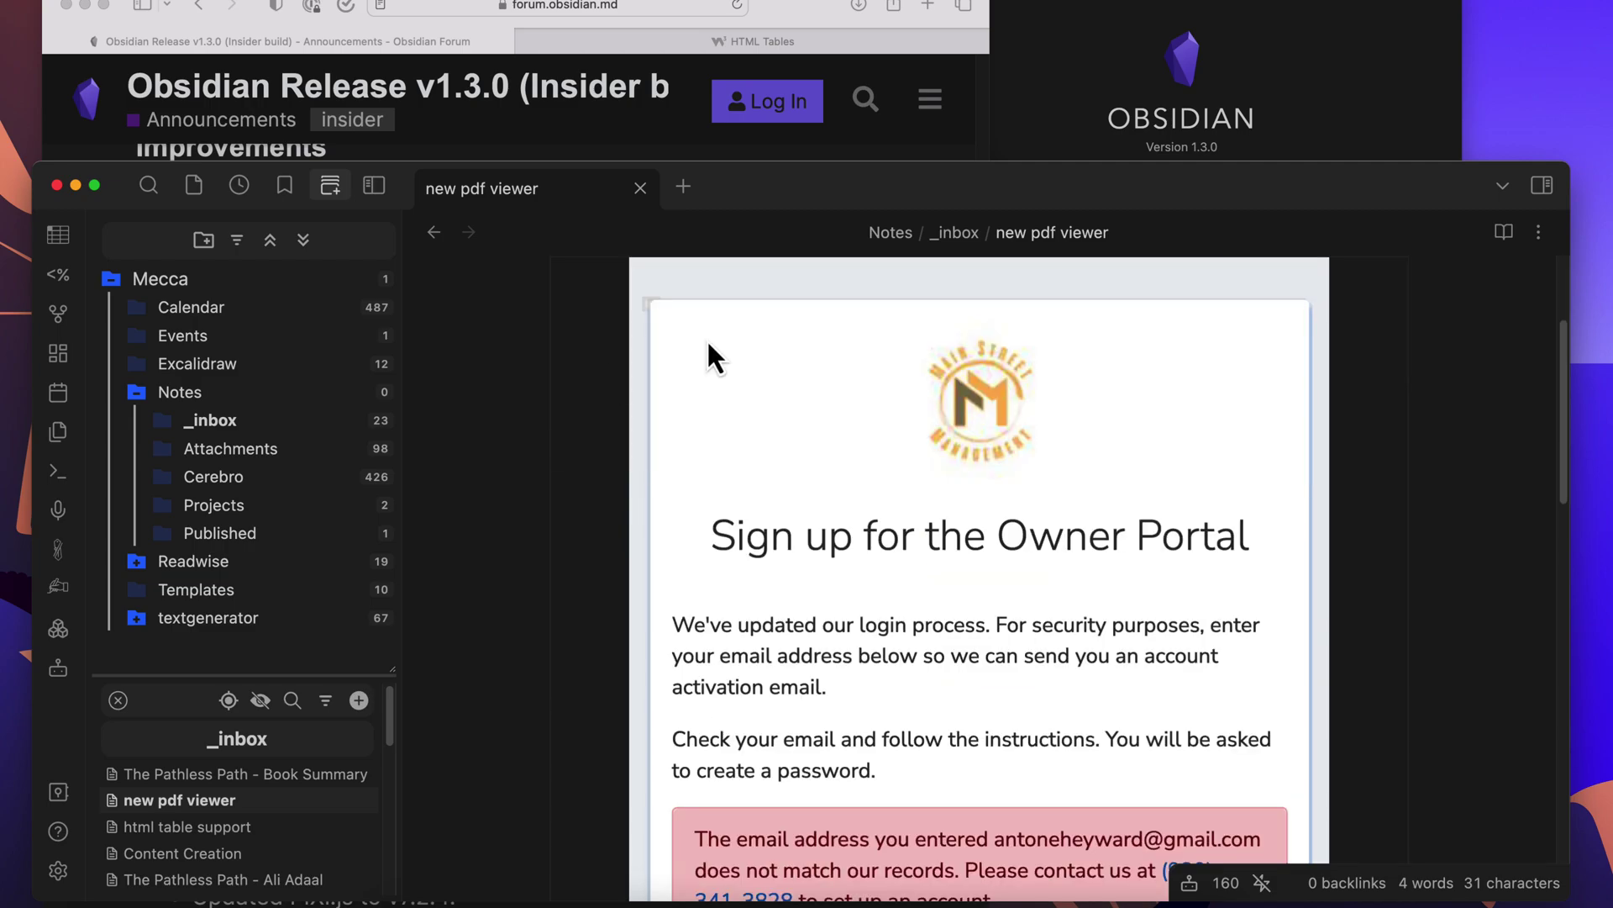
scroll(714, 378, down, 5)
scroll(724, 416, up, 10)
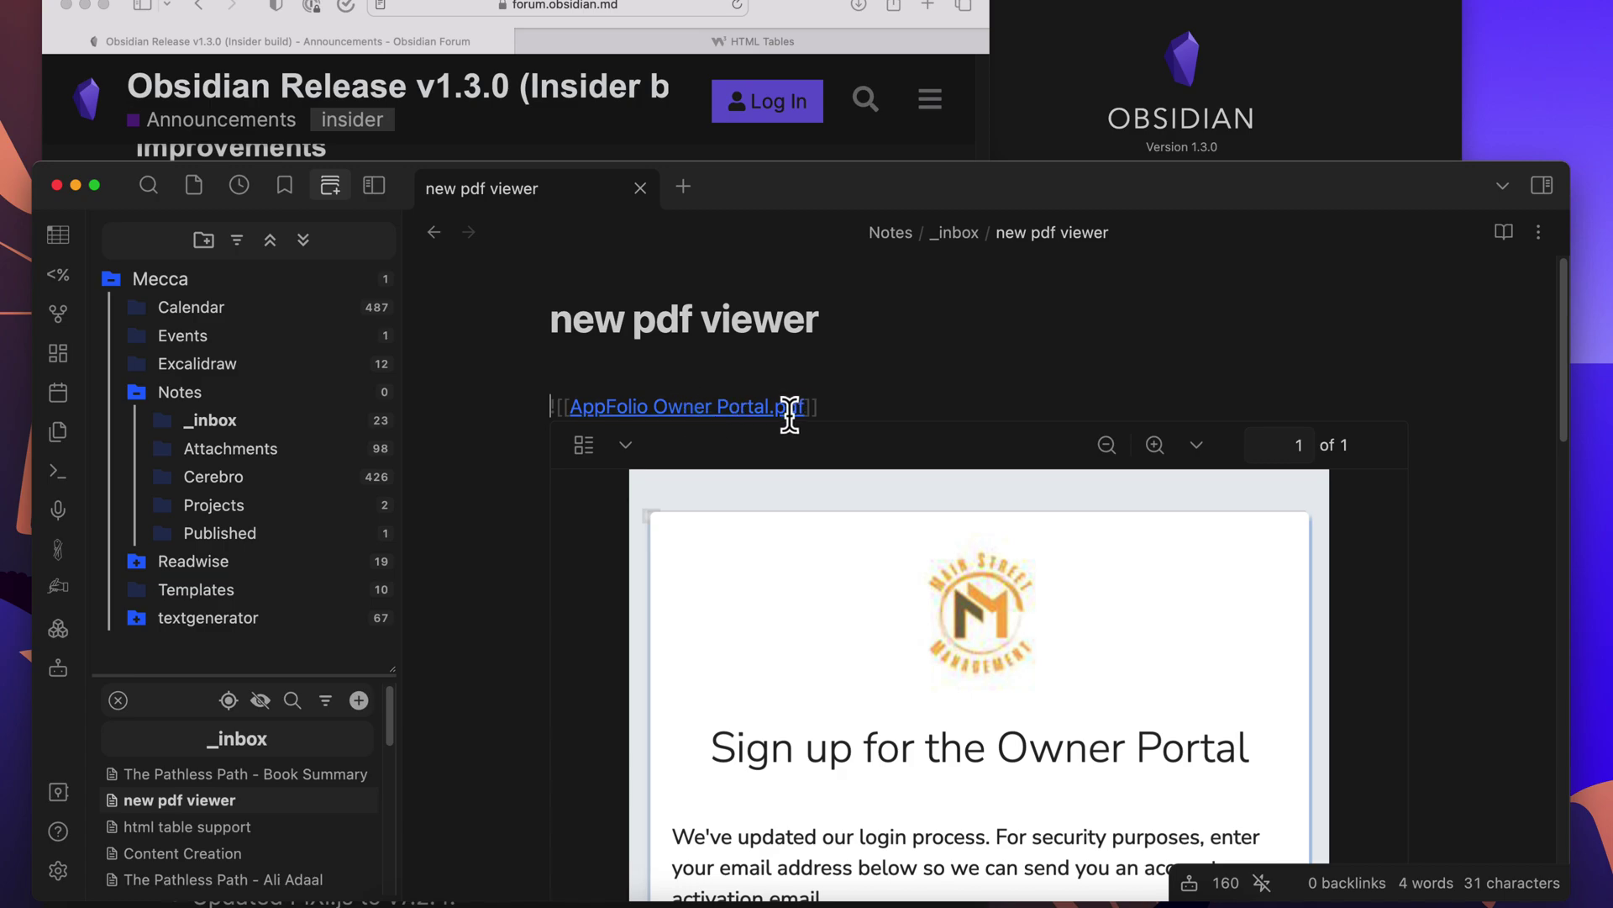
drag(803, 407, 566, 407)
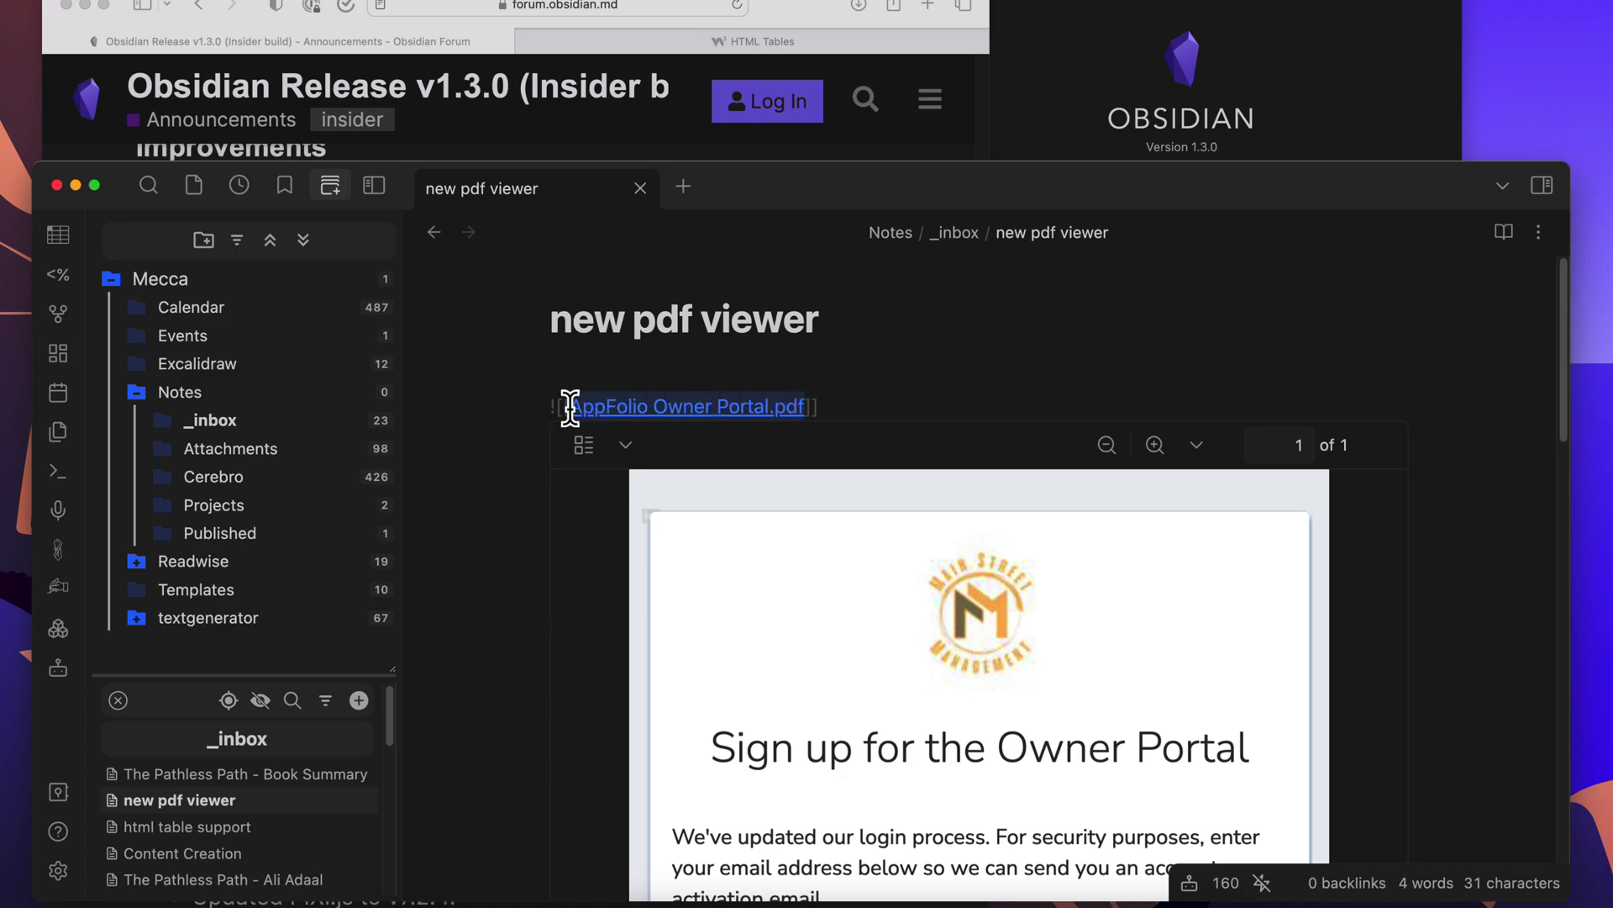
scroll(728, 461, down, 3)
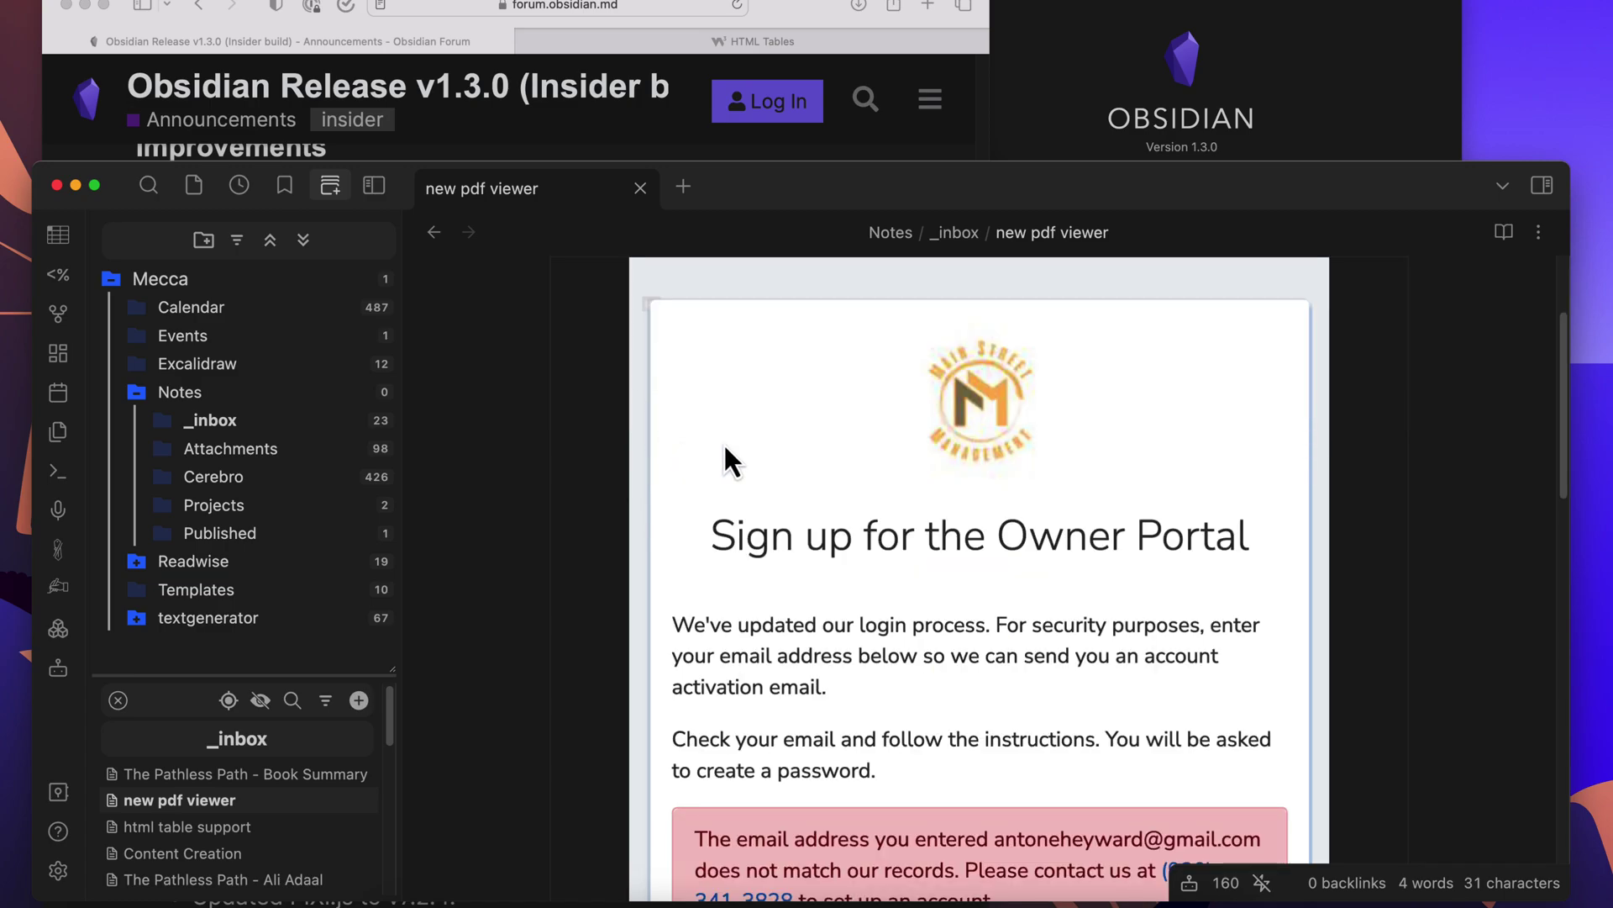
scroll(870, 442, up, 2)
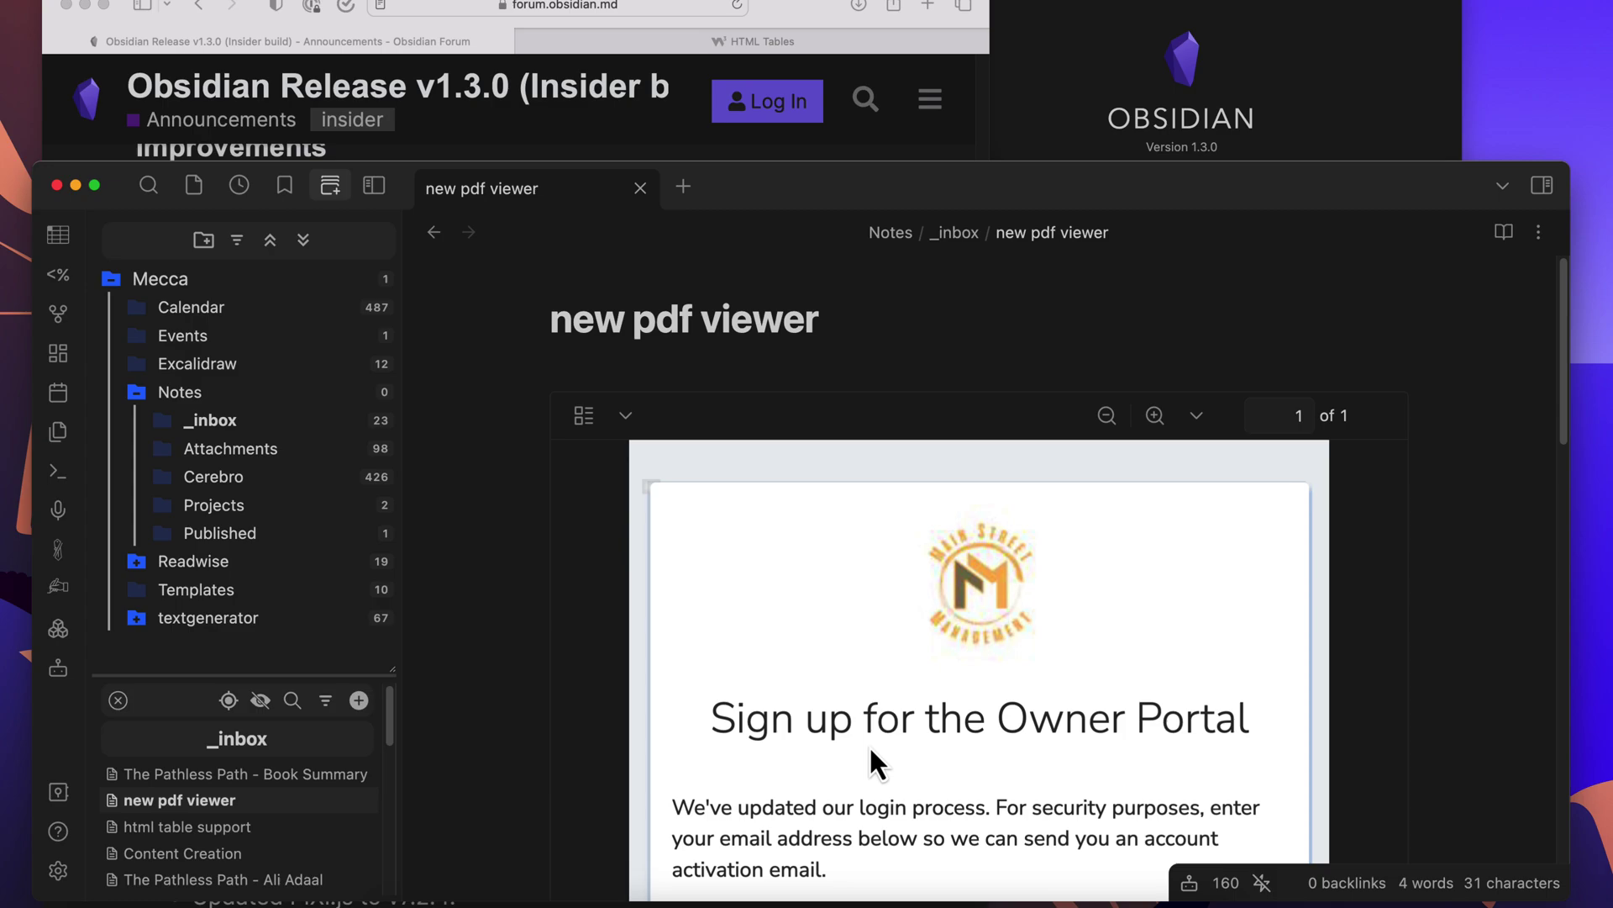
Switch Safari to the W3Schools HTML Tables tab and select the Company, Contact, Country example table
click(783, 73)
click(761, 41)
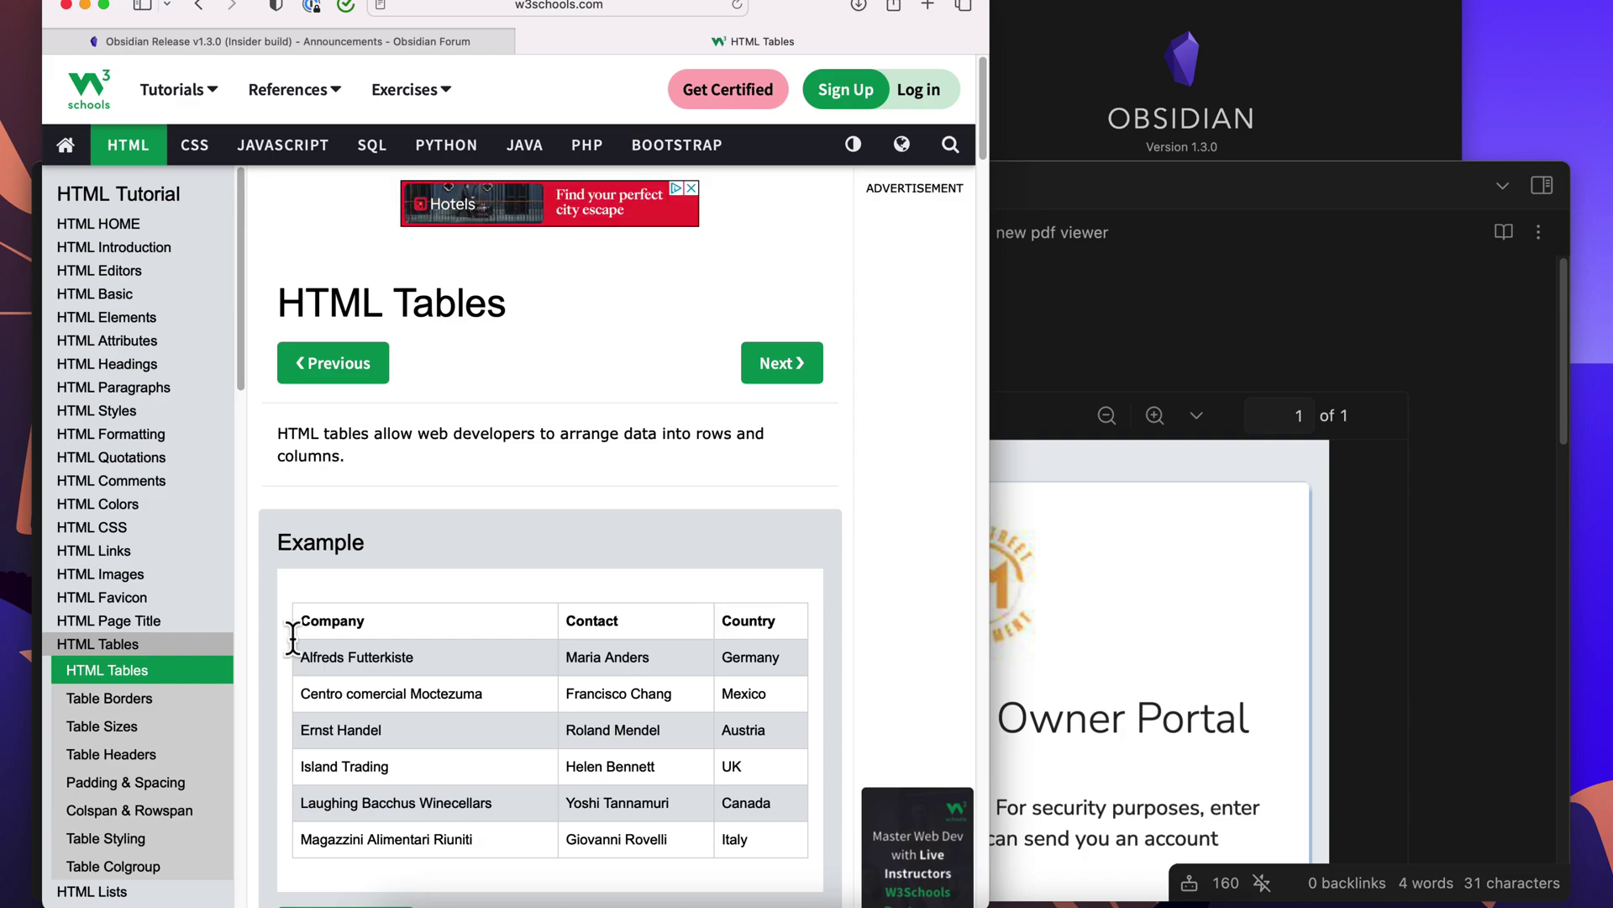
scroll(437, 664, down, 1)
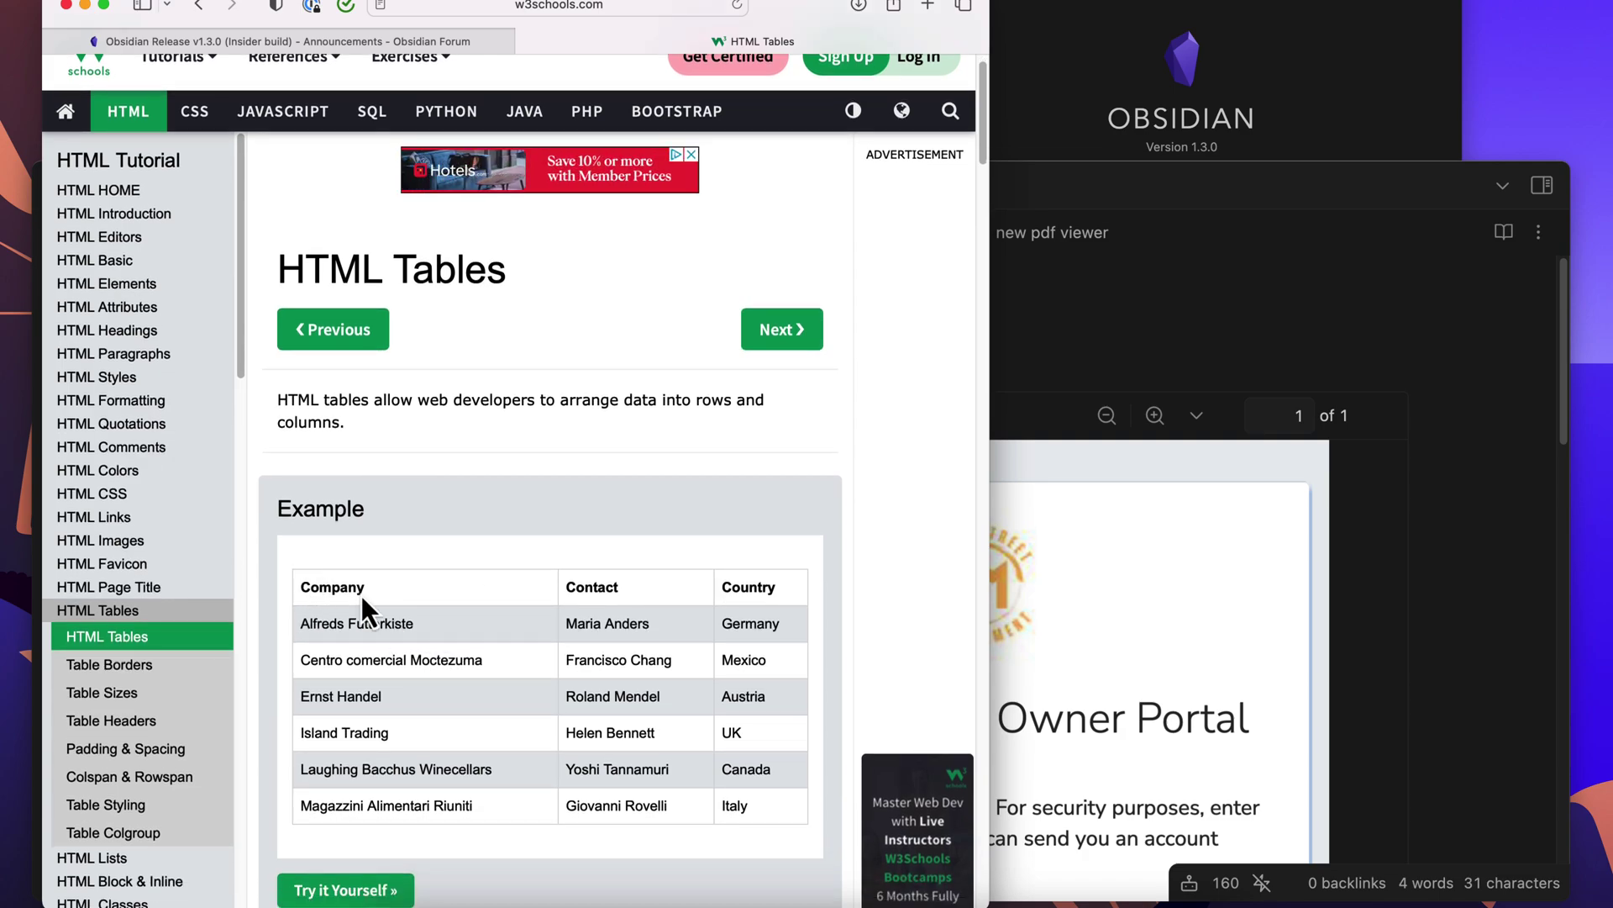
scroll(362, 595, down, 1)
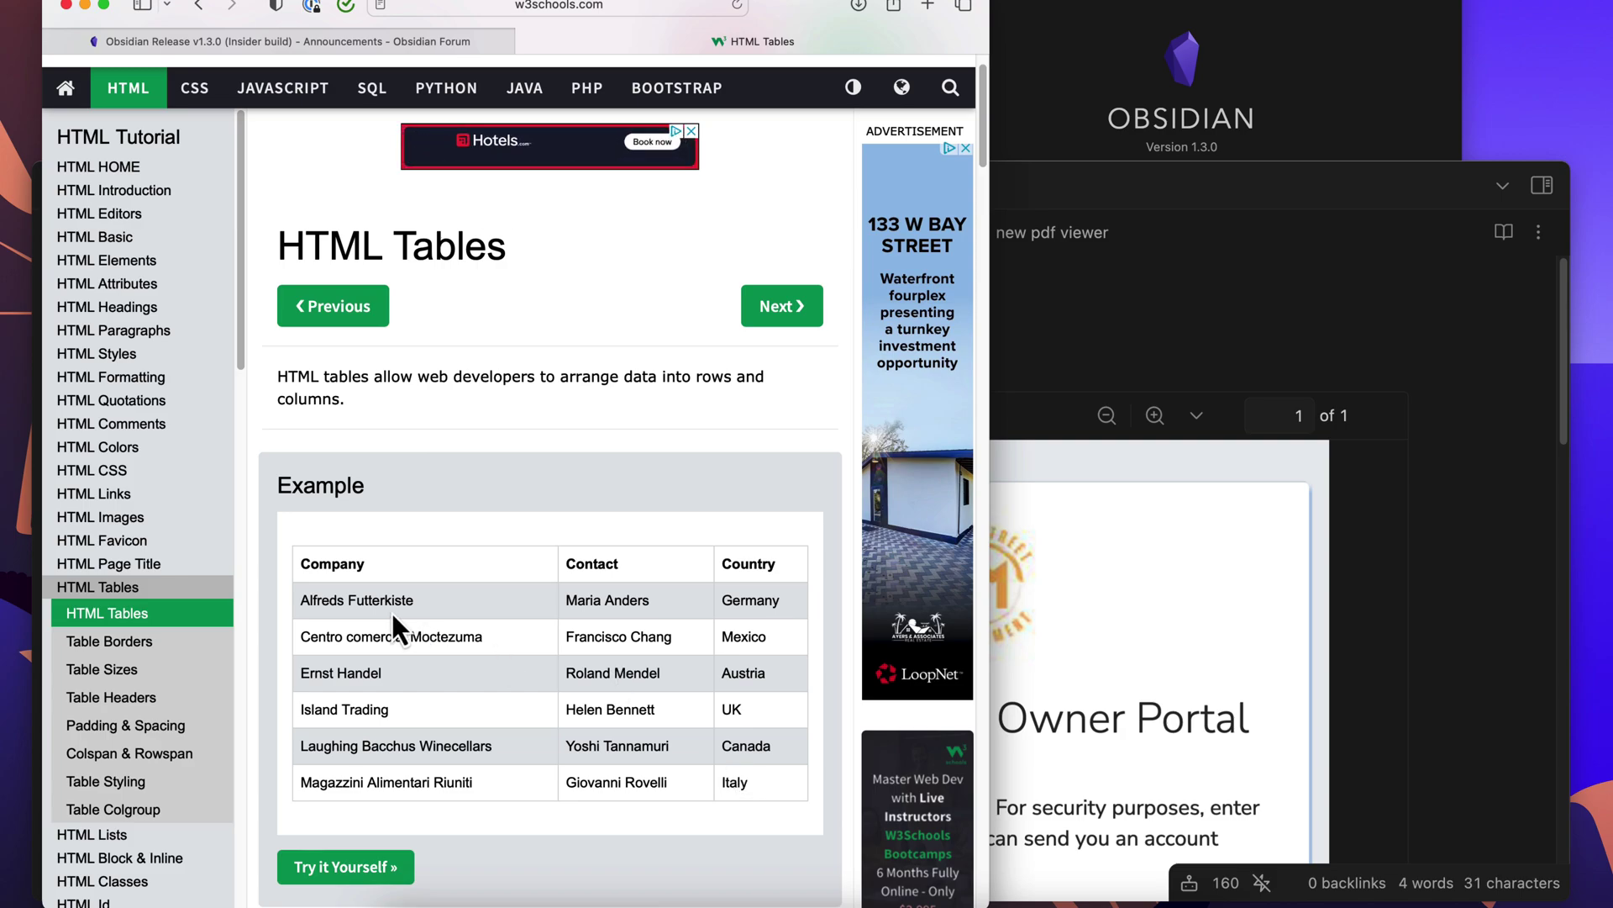
drag(296, 561, 821, 782)
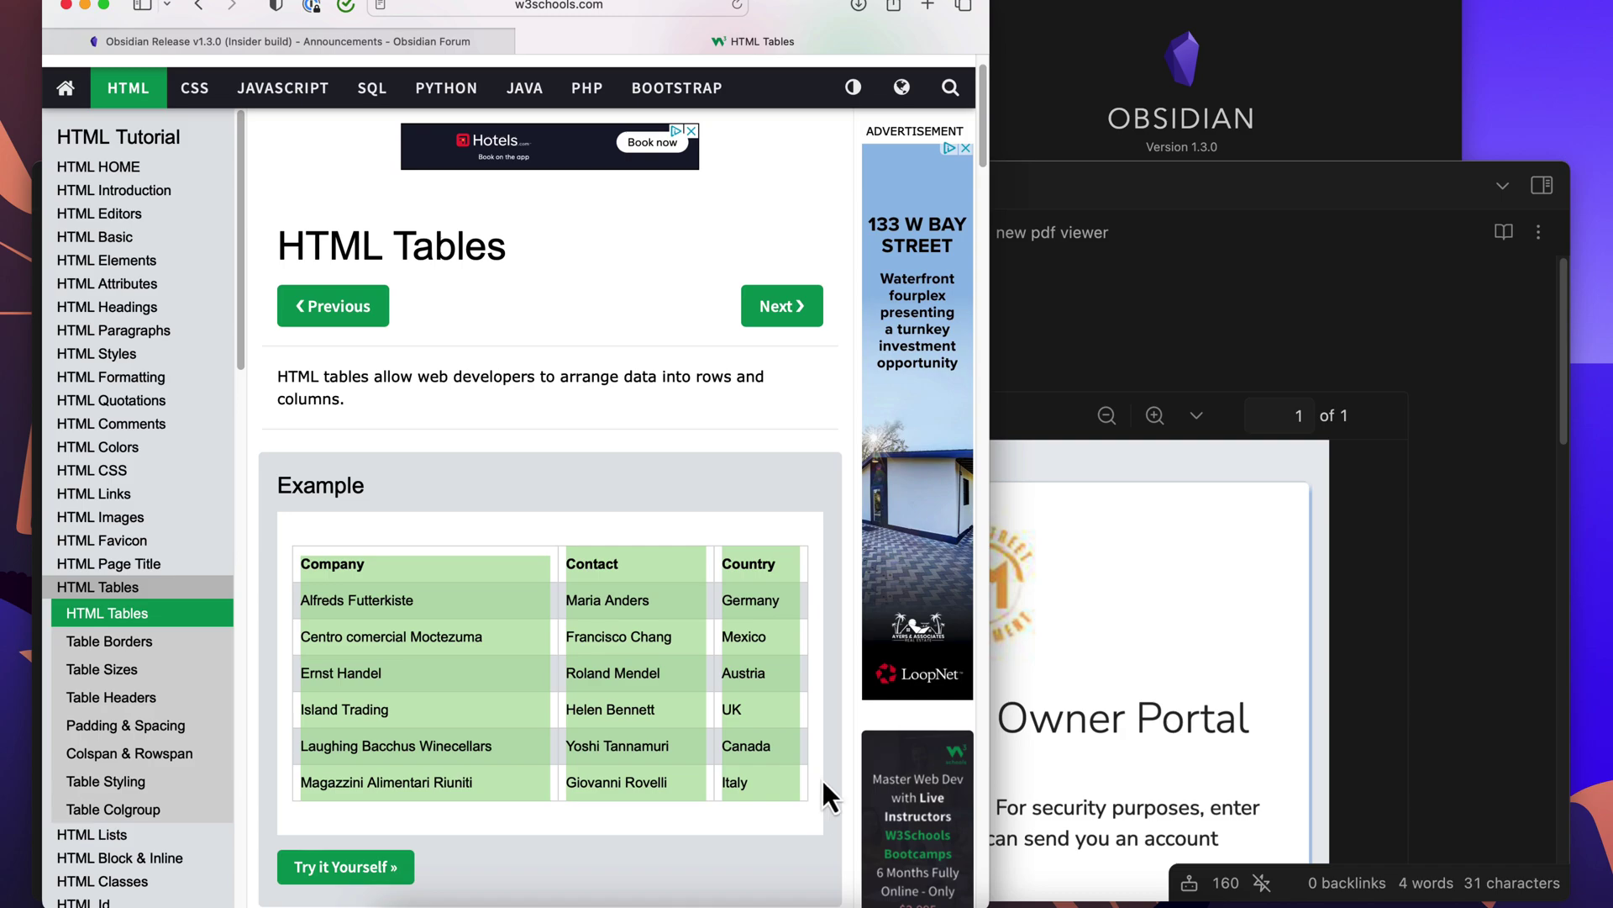
Paste the copied table into the empty html table support note and delete the stray lines below
click(1197, 331)
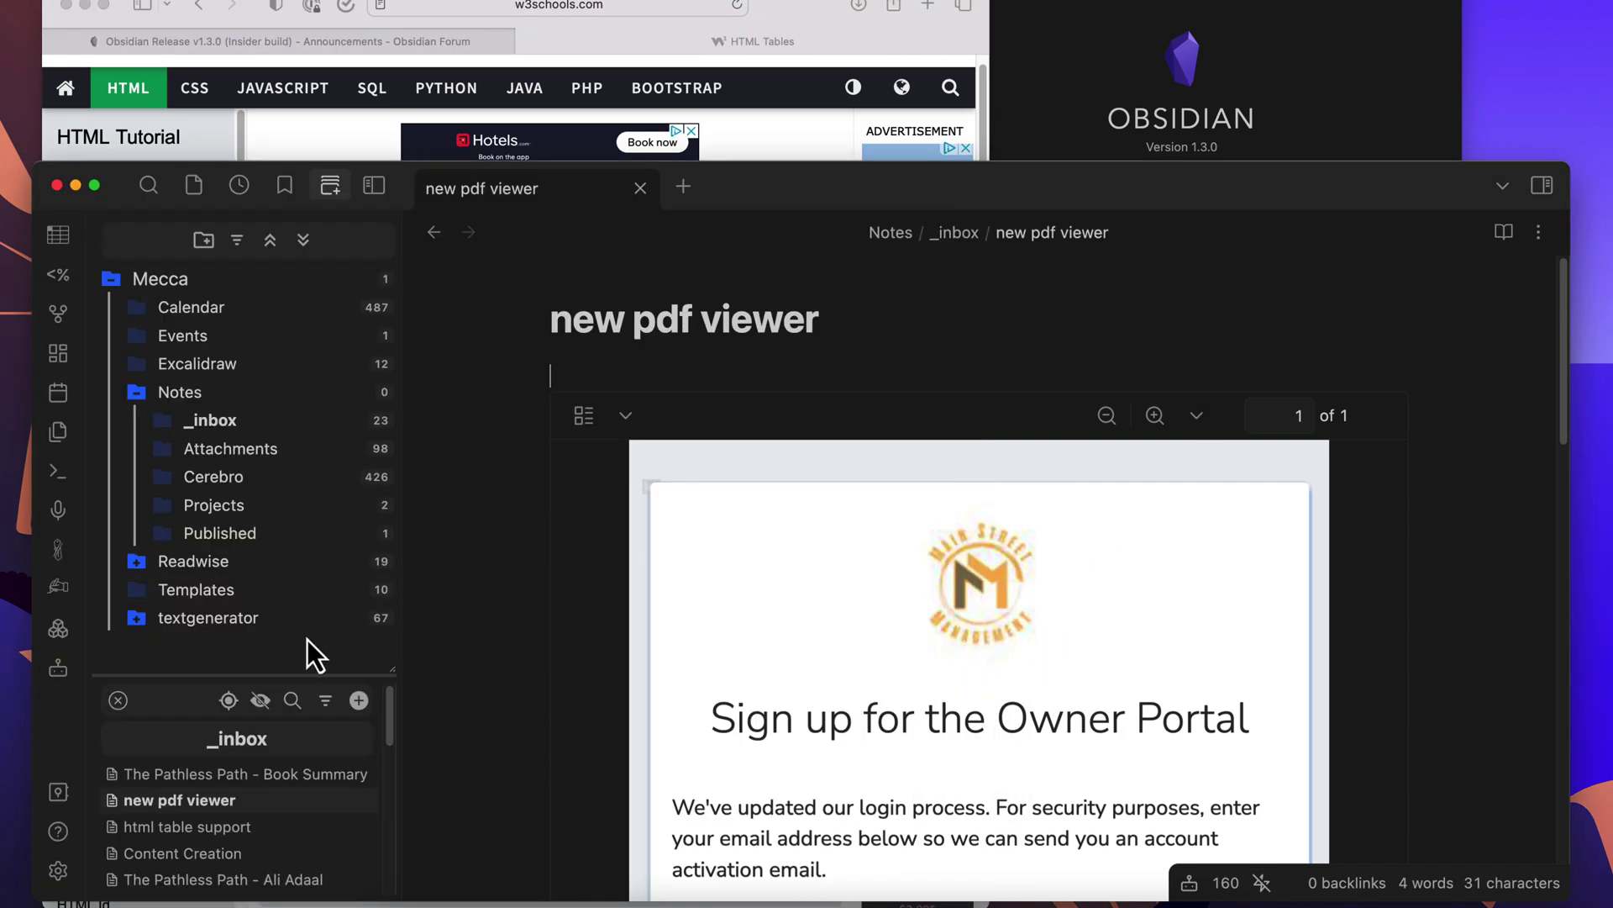
click(202, 829)
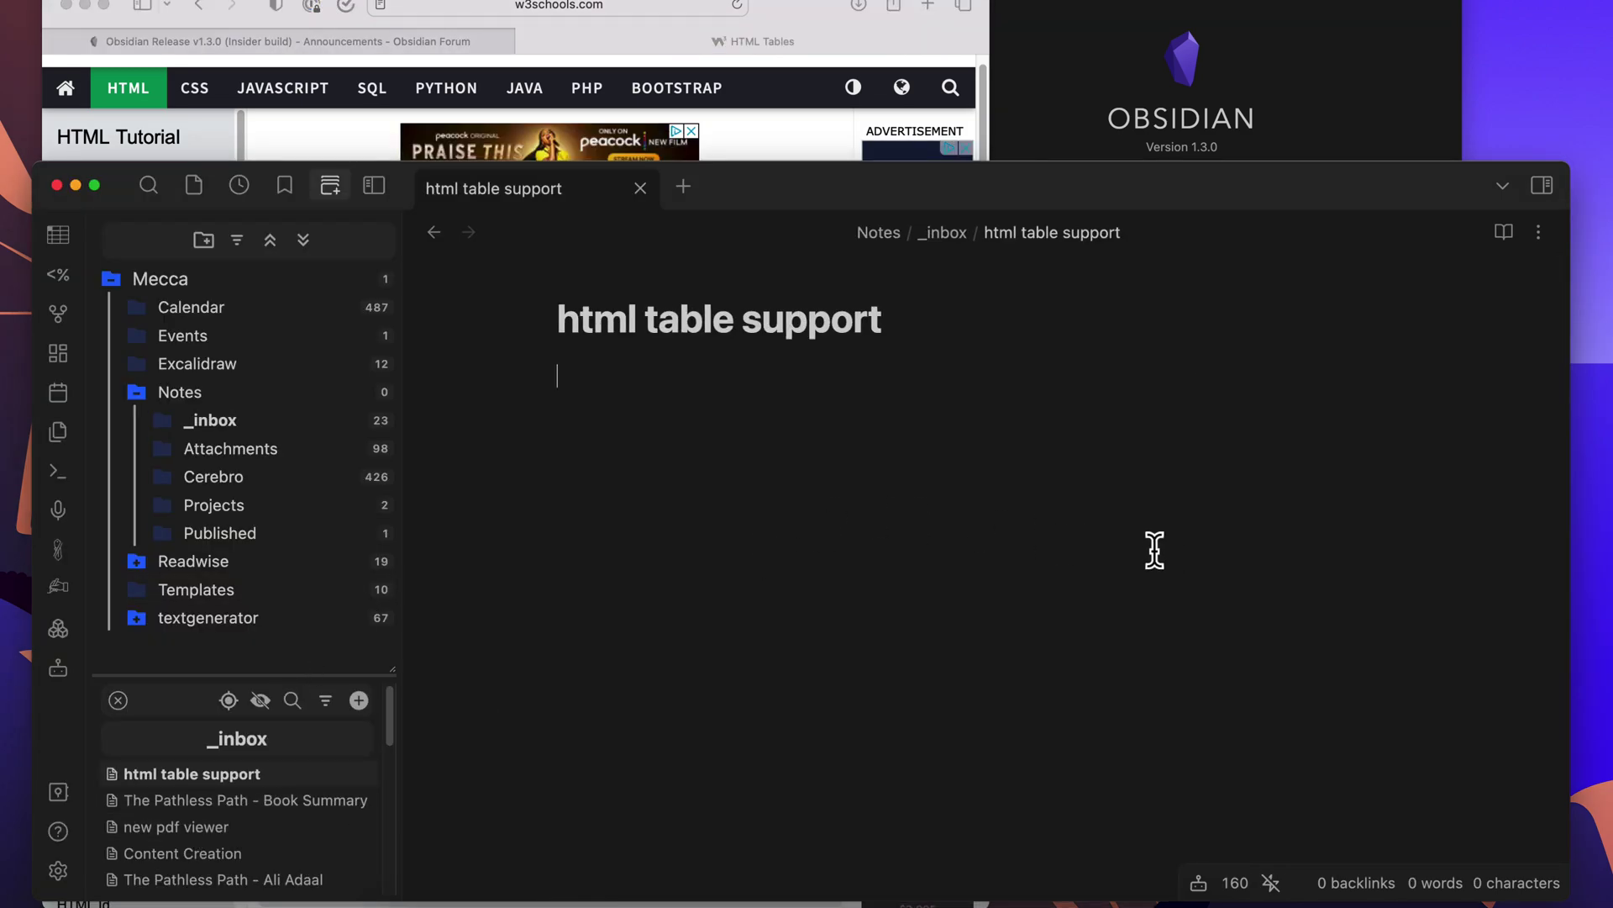
right_click(744, 439)
click(841, 488)
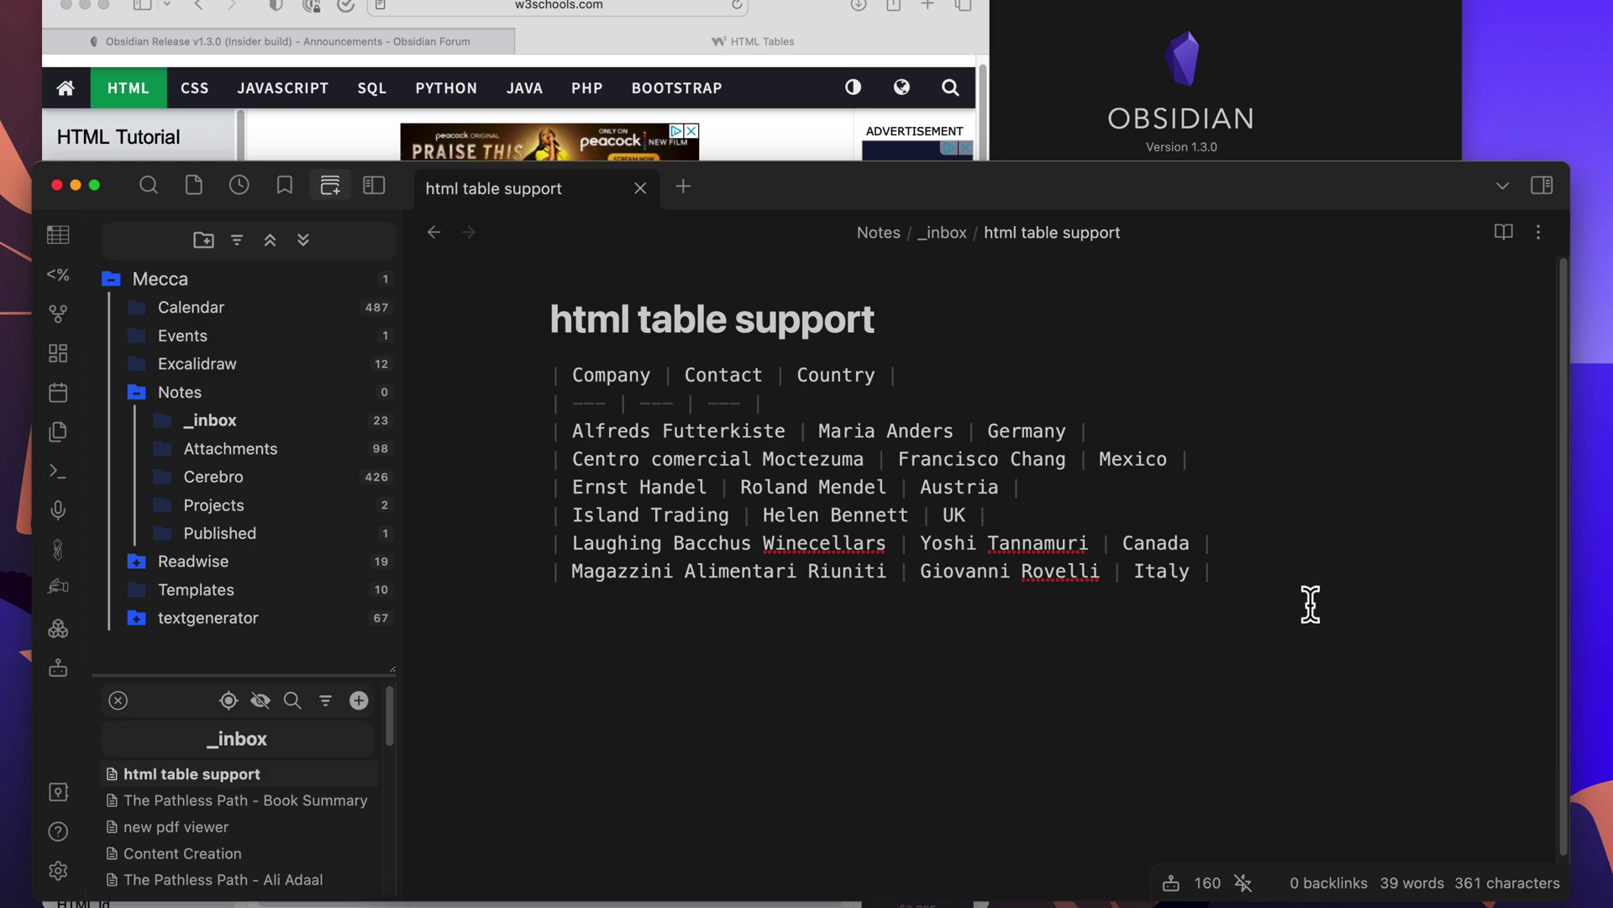
key(Return)
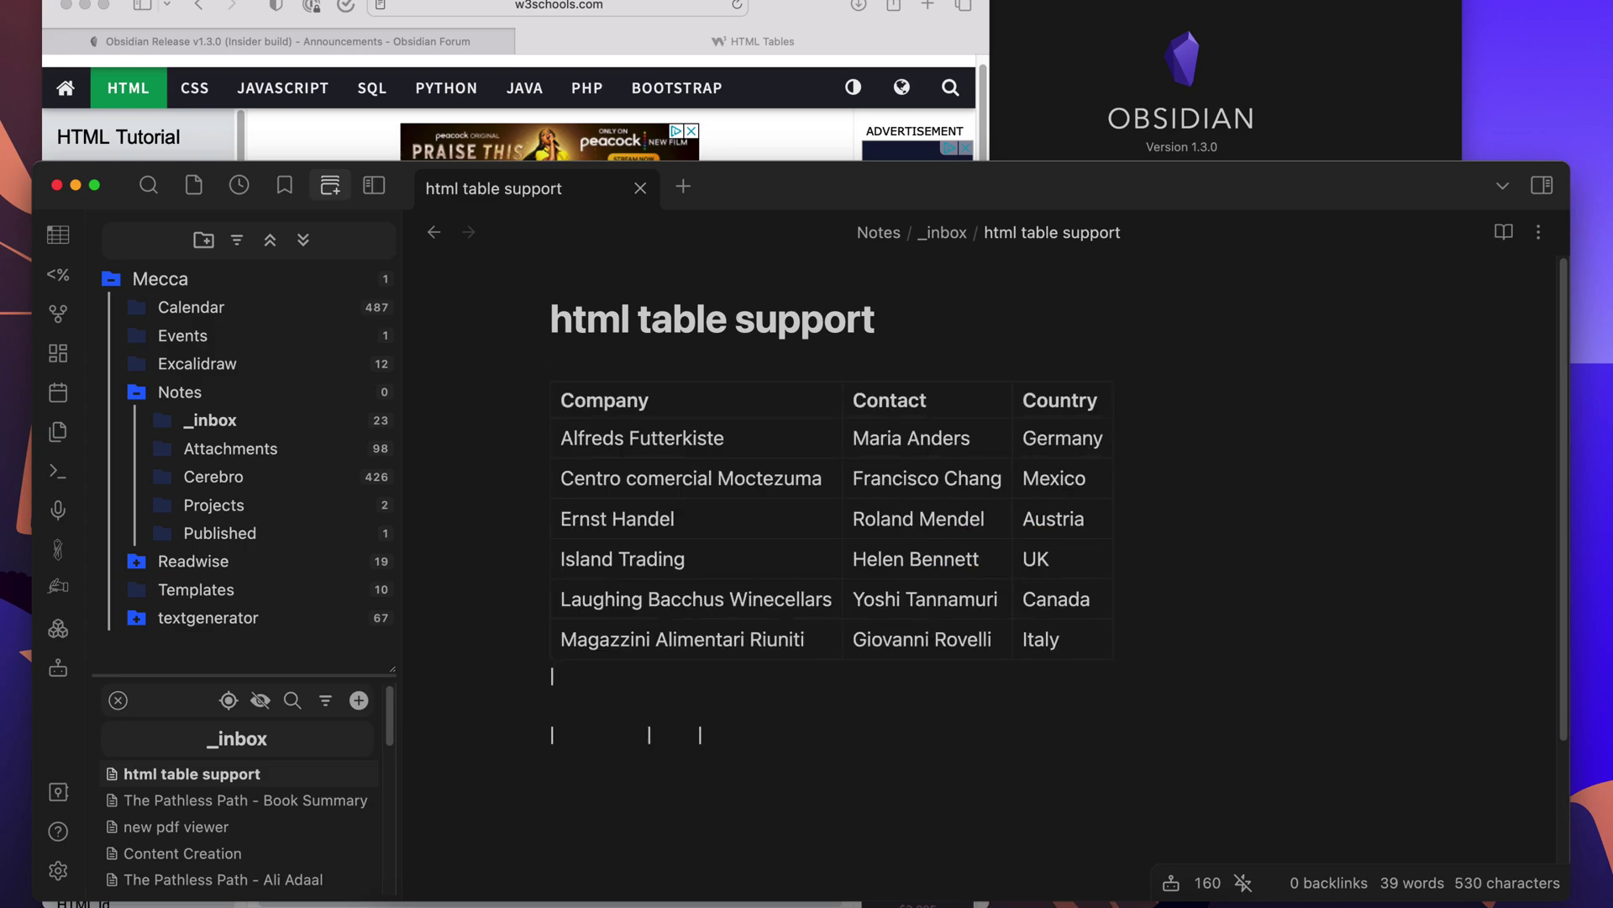
drag(739, 731, 499, 704)
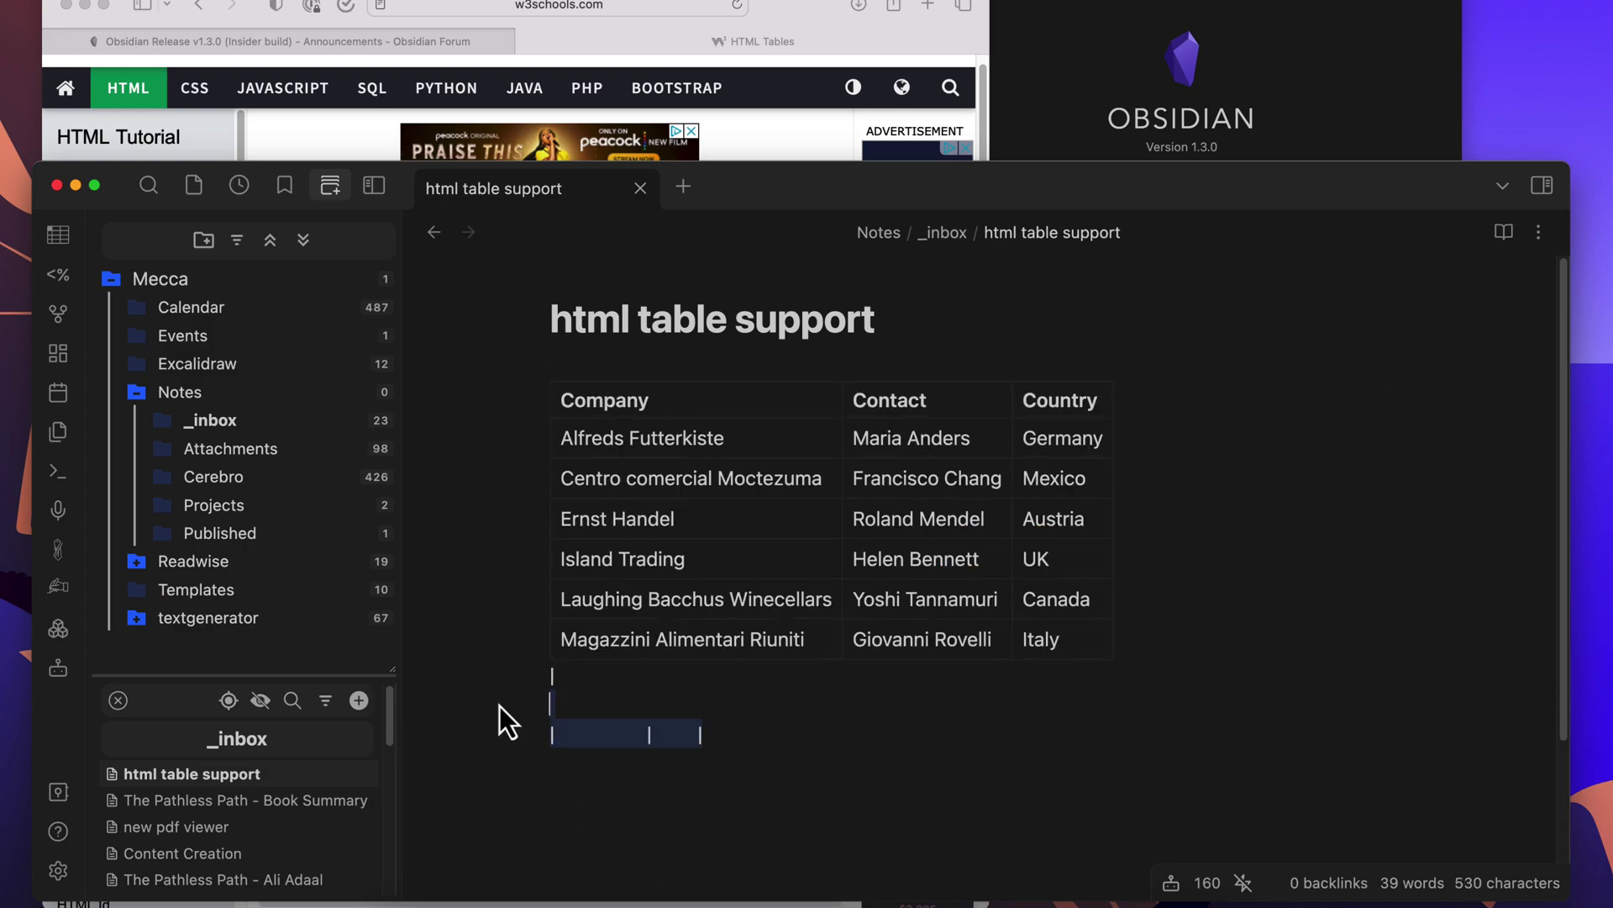
key(BackSpace)
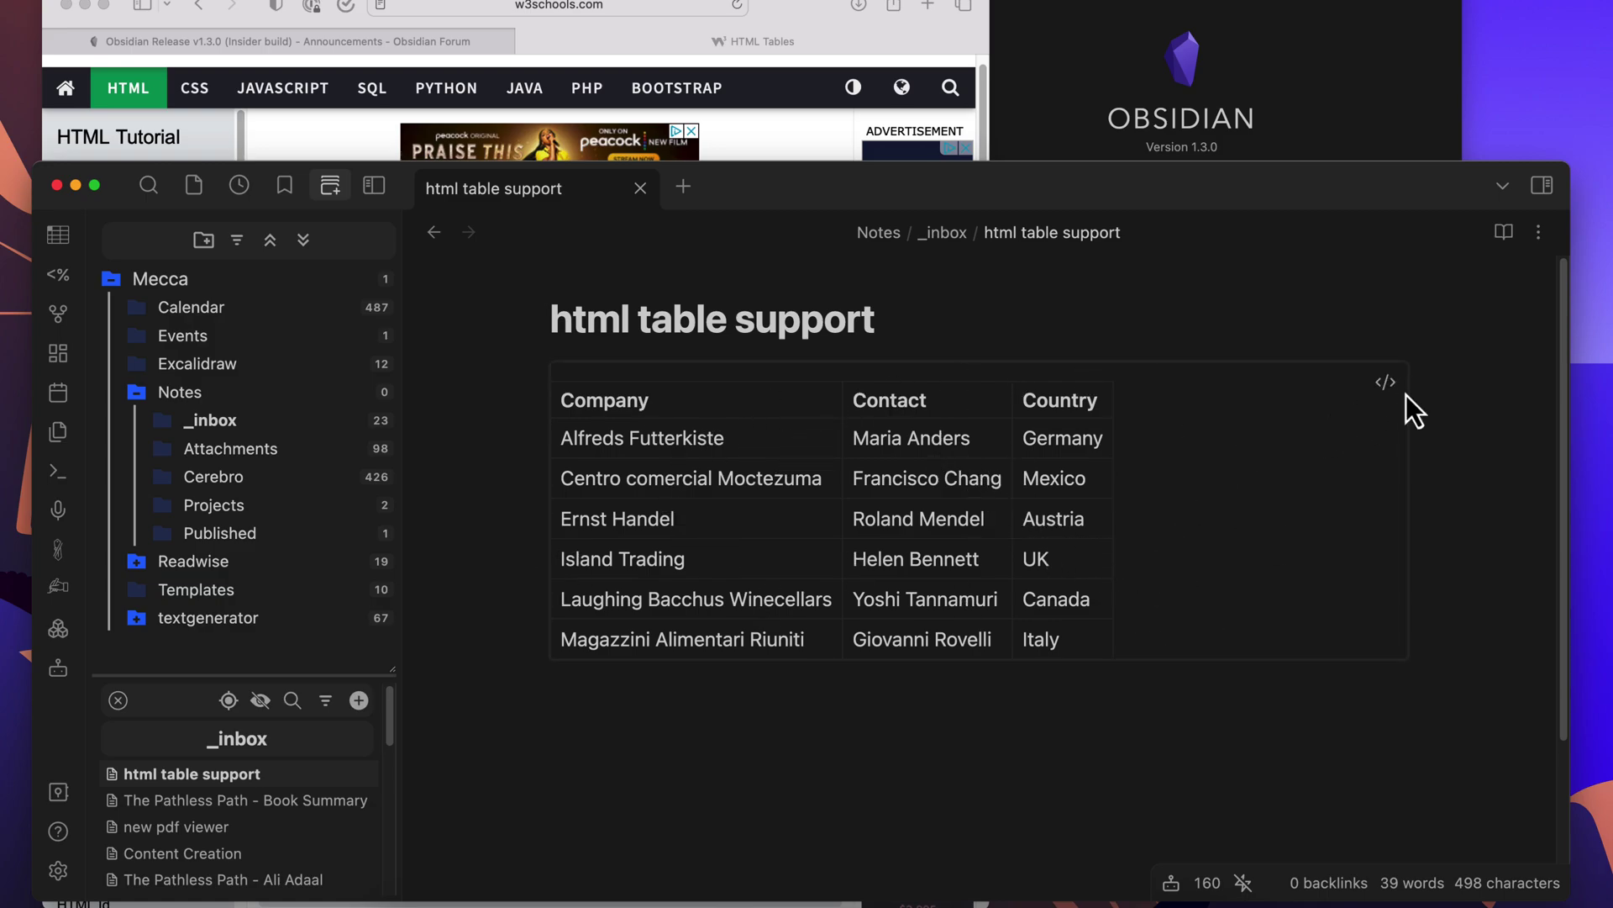
Switch the pasted Company, Contact, Country table to its markdown source and deselect it
click(1386, 385)
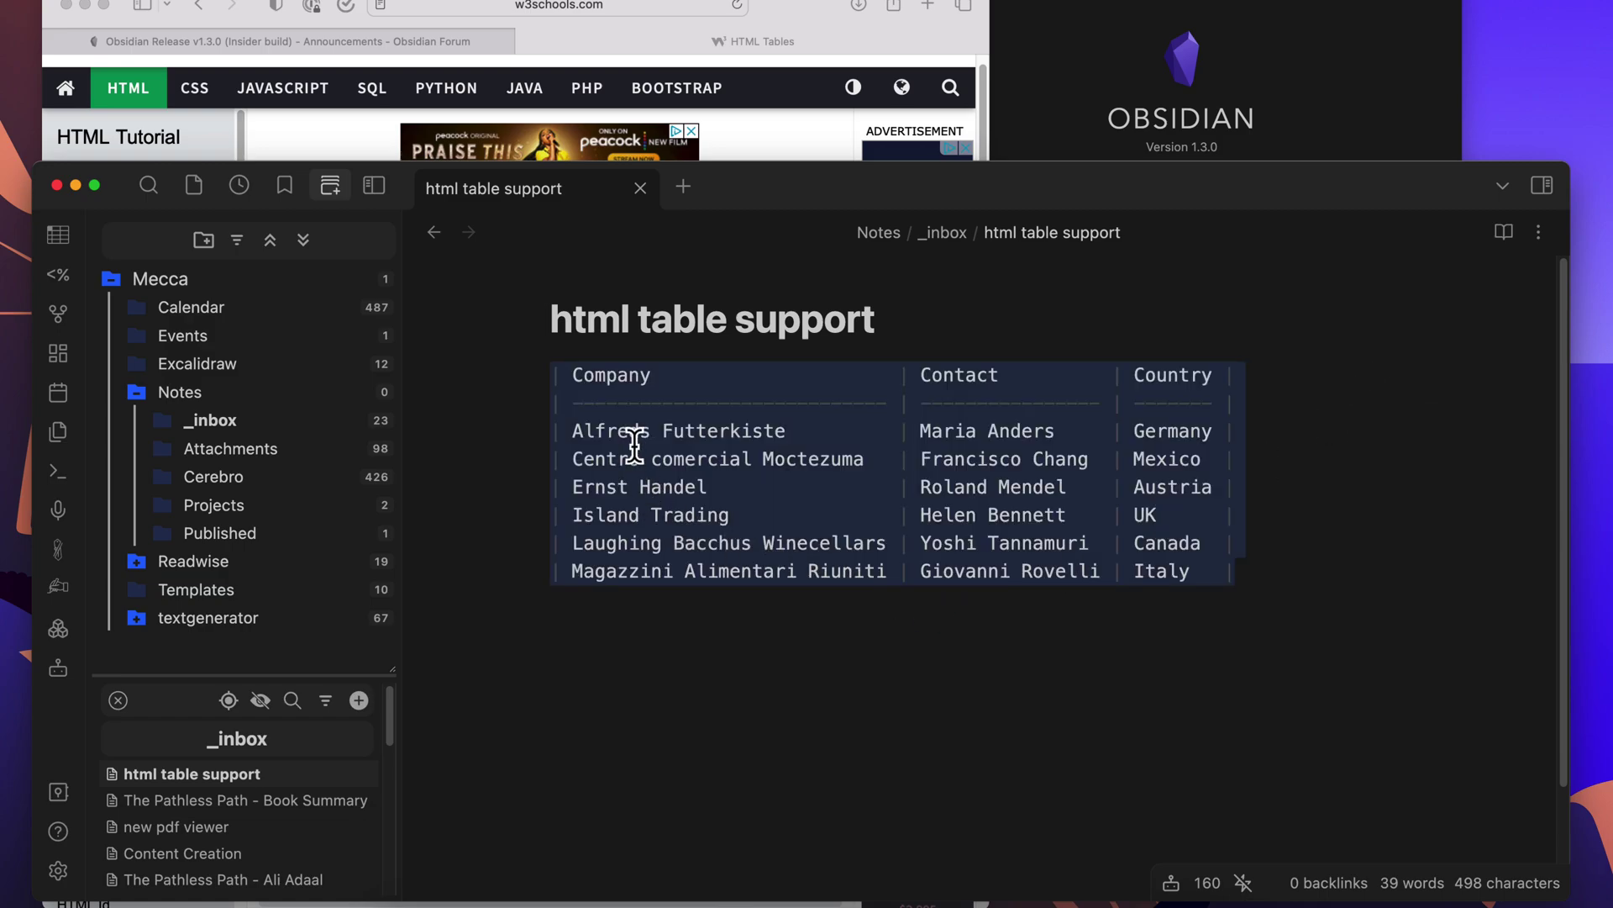
click(819, 632)
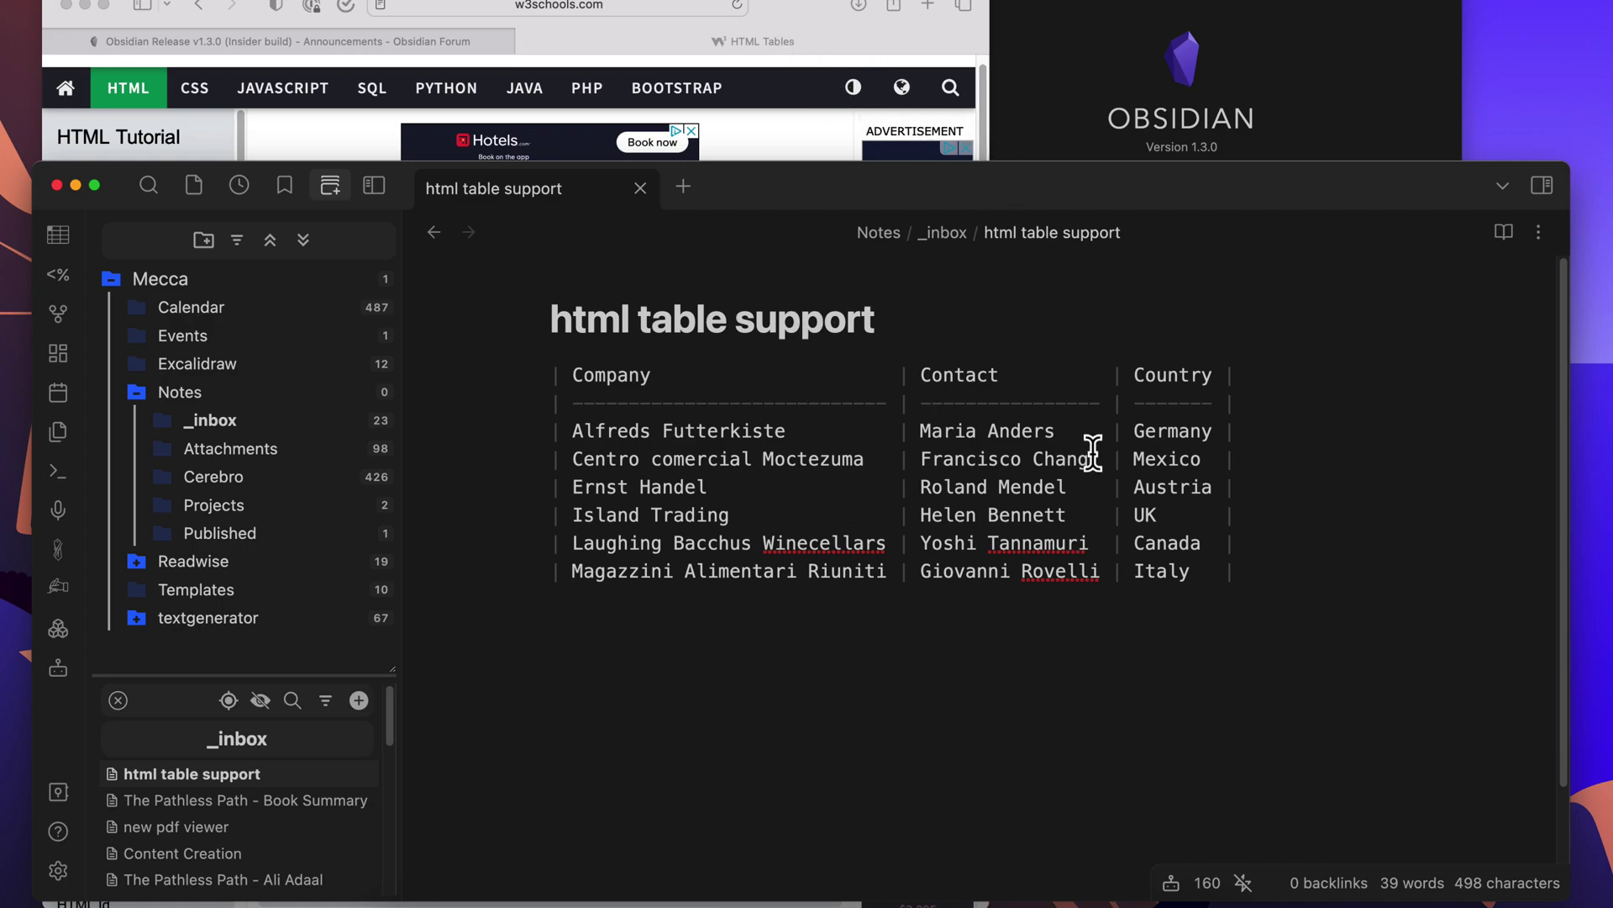
click(1019, 205)
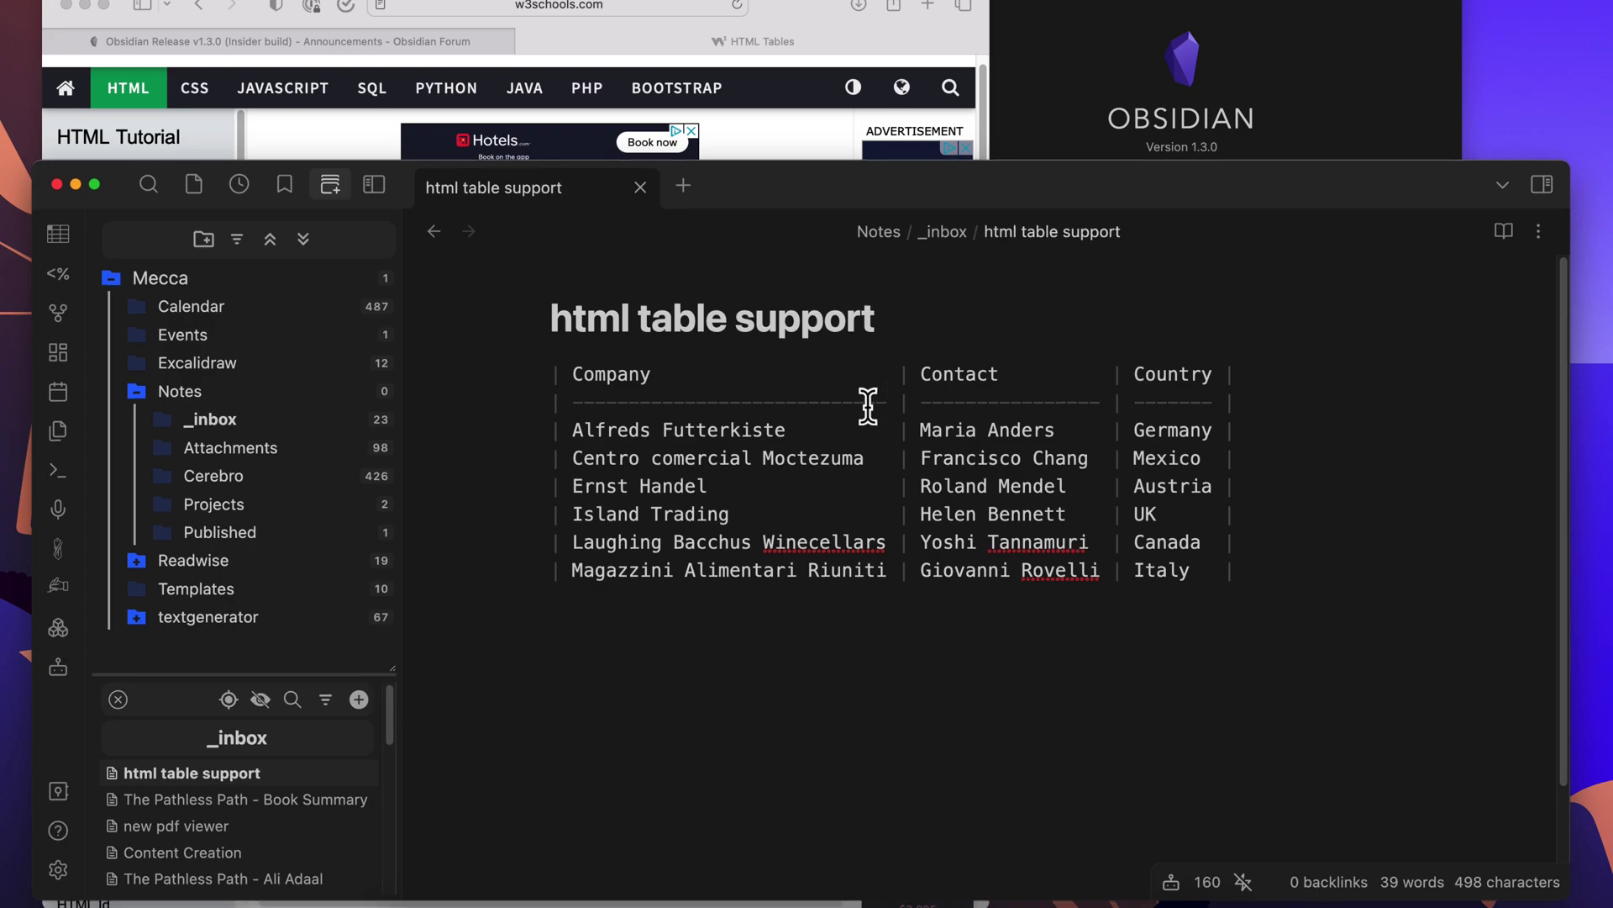